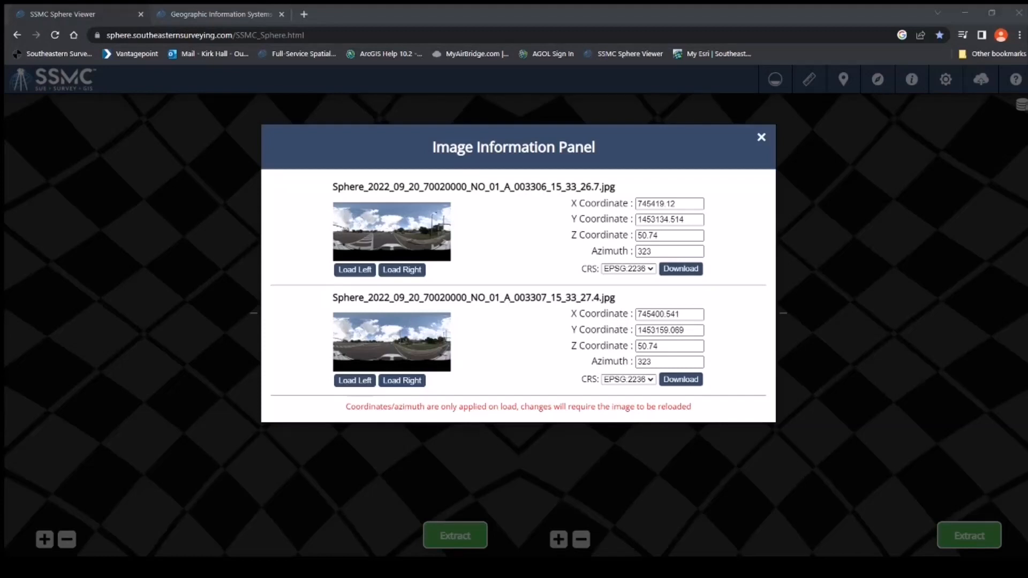
# Step: Load image 003306 into the left view and image 003307 into the right view, with the left view turned toward the roadside
pyautogui.click(356, 270)
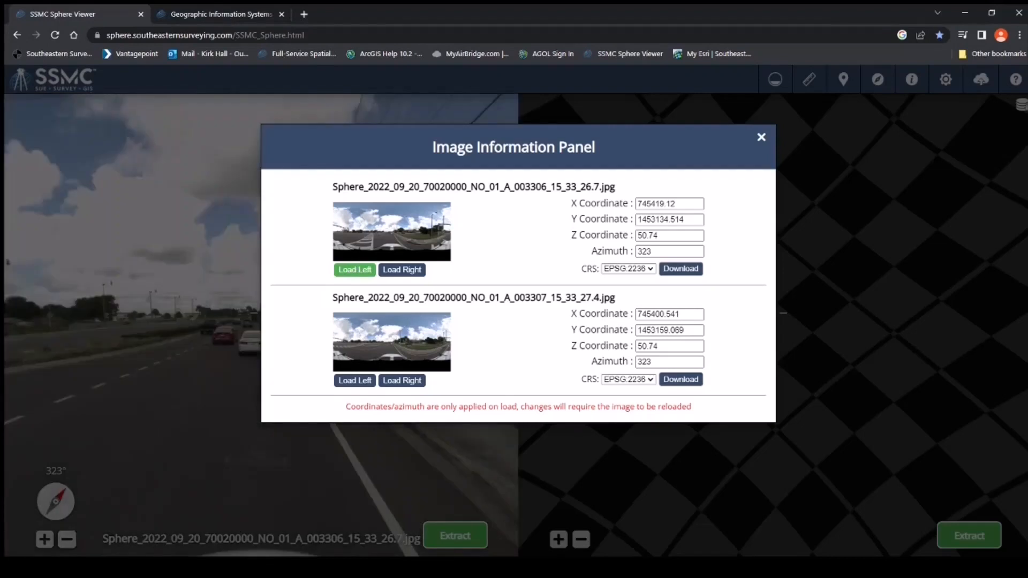
pyautogui.click(405, 382)
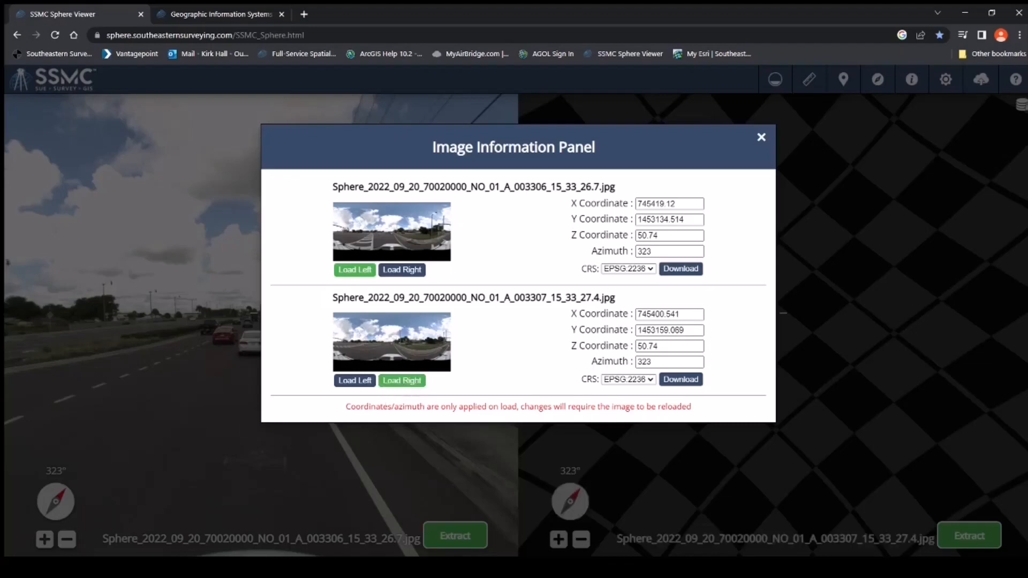
pyautogui.click(243, 422)
pyautogui.moveTo(300, 423); pyautogui.dragTo(237, 417)
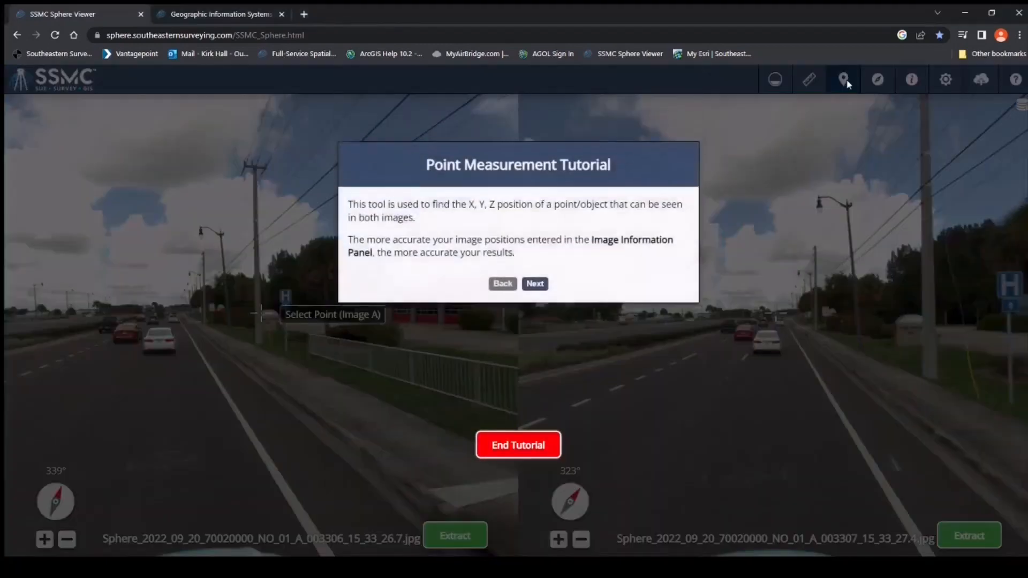
# Step: Dismiss the point measurement tutorial and pick the base of the hospital sign post in Image A
pyautogui.click(500, 444)
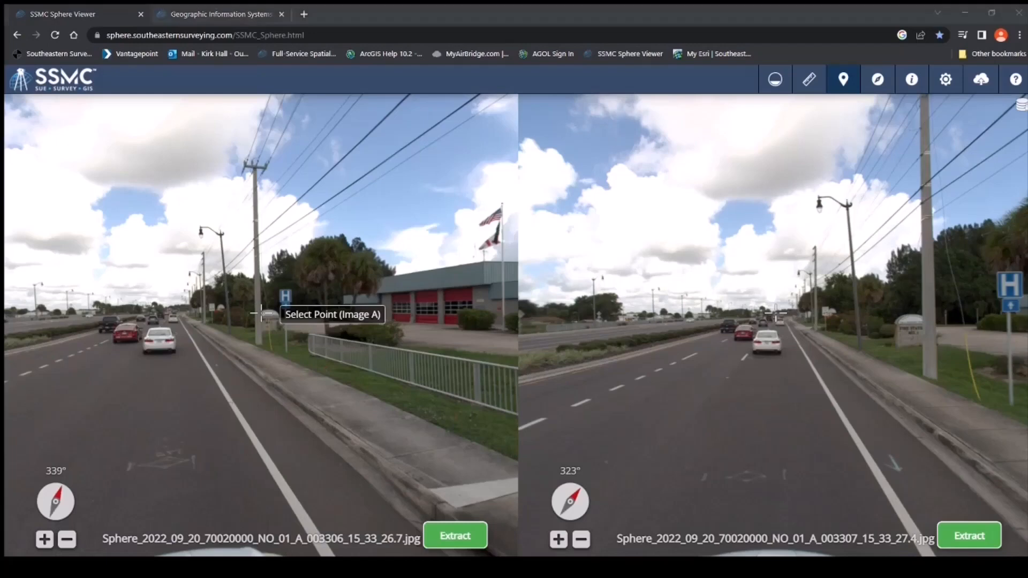
pyautogui.moveTo(330, 412); pyautogui.dragTo(183, 381)
pyautogui.scroll(5, 176, 393)
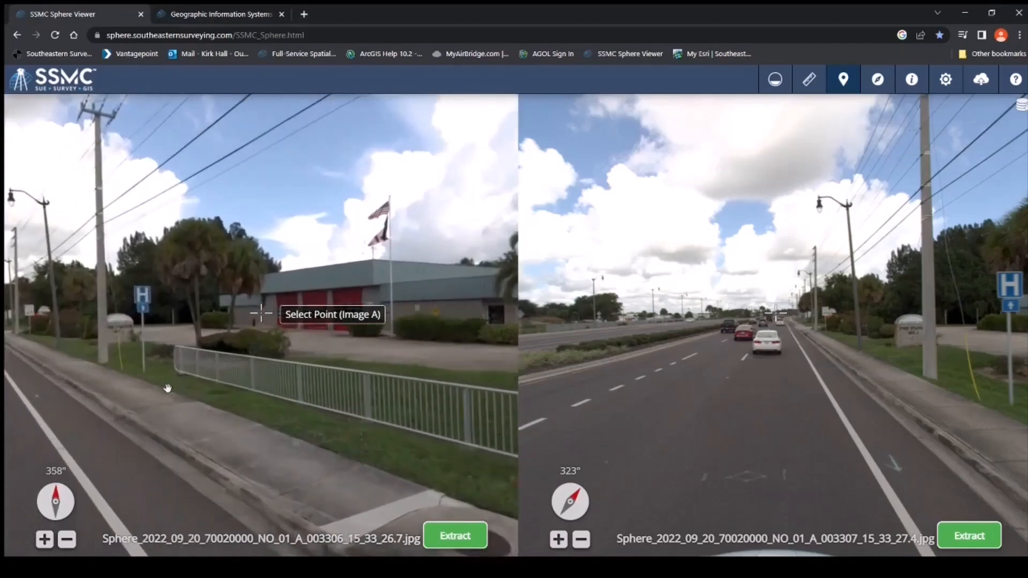
pyautogui.scroll(5, 337, 403)
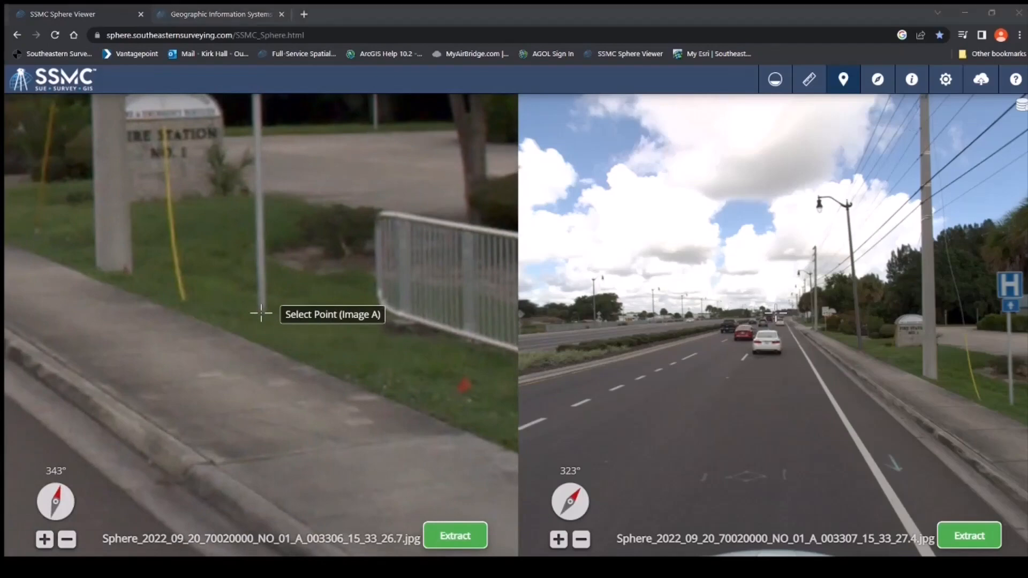
pyautogui.click(261, 314)
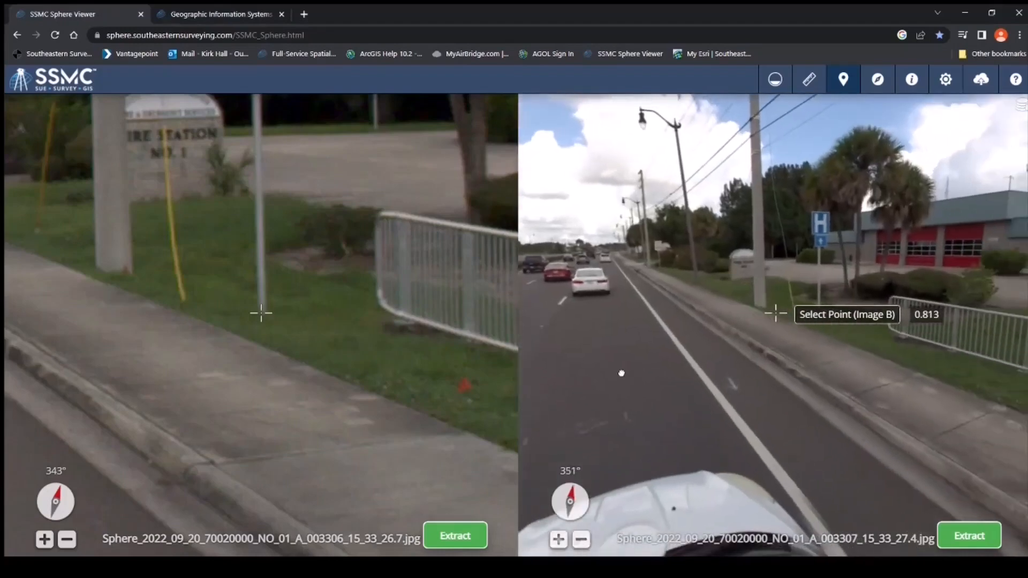
# Step: Pick the matching base of the hospital sign post in Image B to compute the point's coordinates
pyautogui.moveTo(758, 393); pyautogui.dragTo(702, 386)
pyautogui.scroll(5, 702, 386)
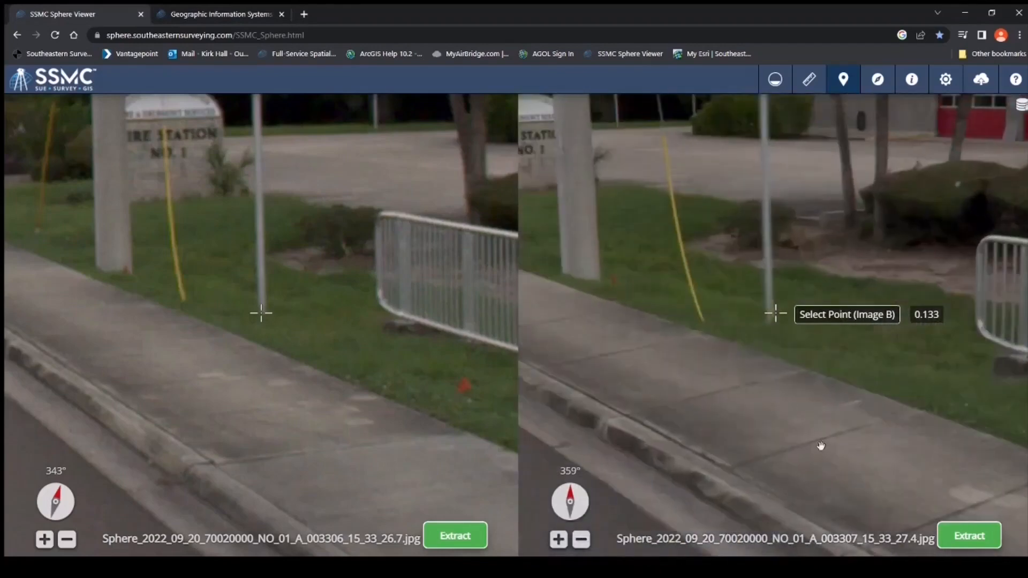
pyautogui.moveTo(816, 443); pyautogui.dragTo(828, 433)
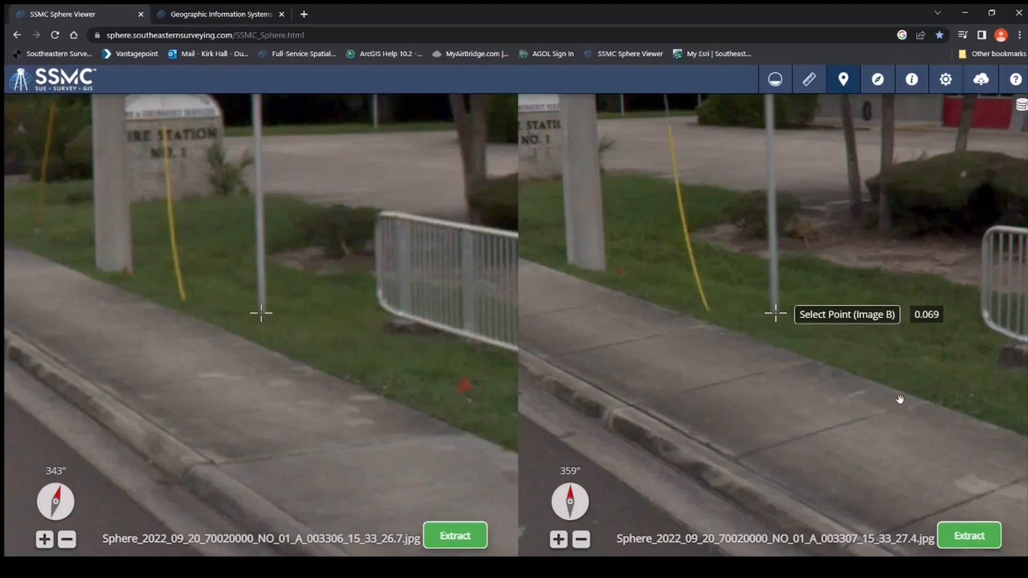
pyautogui.moveTo(900, 402); pyautogui.dragTo(867, 335)
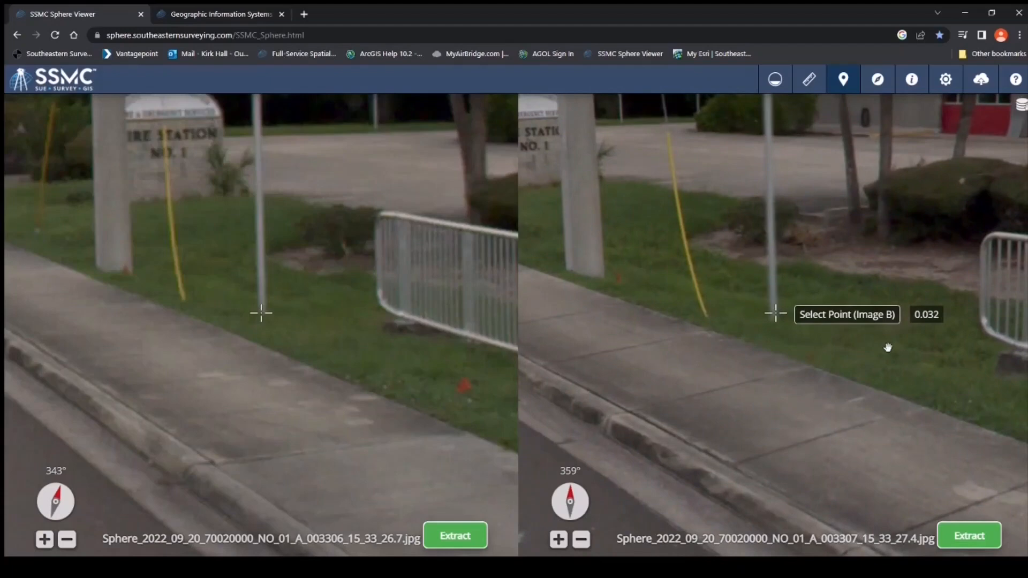
pyautogui.click(813, 316)
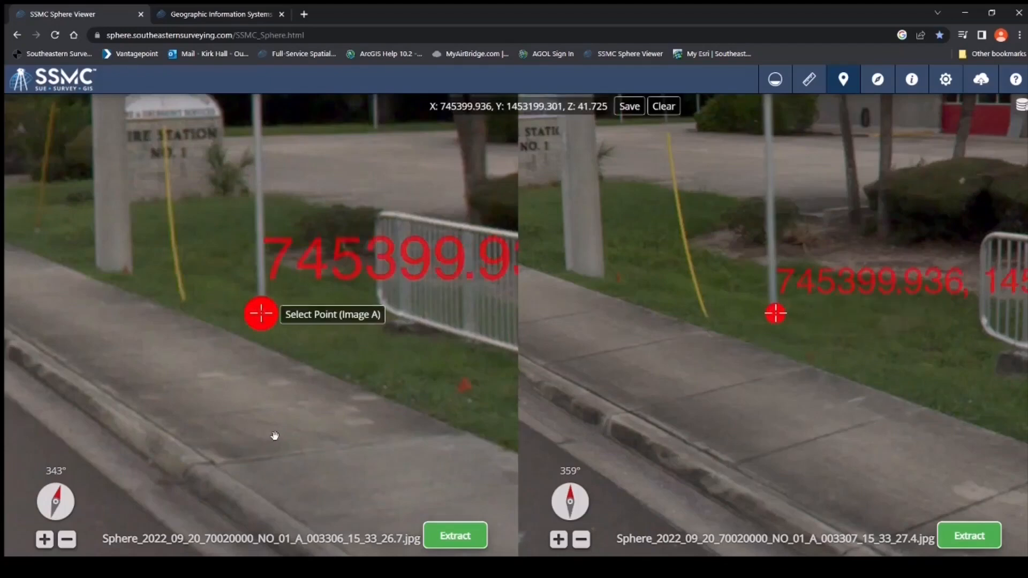
# Step: Save the measured point at the base of the hospital sign post
pyautogui.scroll(2, 274, 435)
pyautogui.scroll(-5, 275, 435)
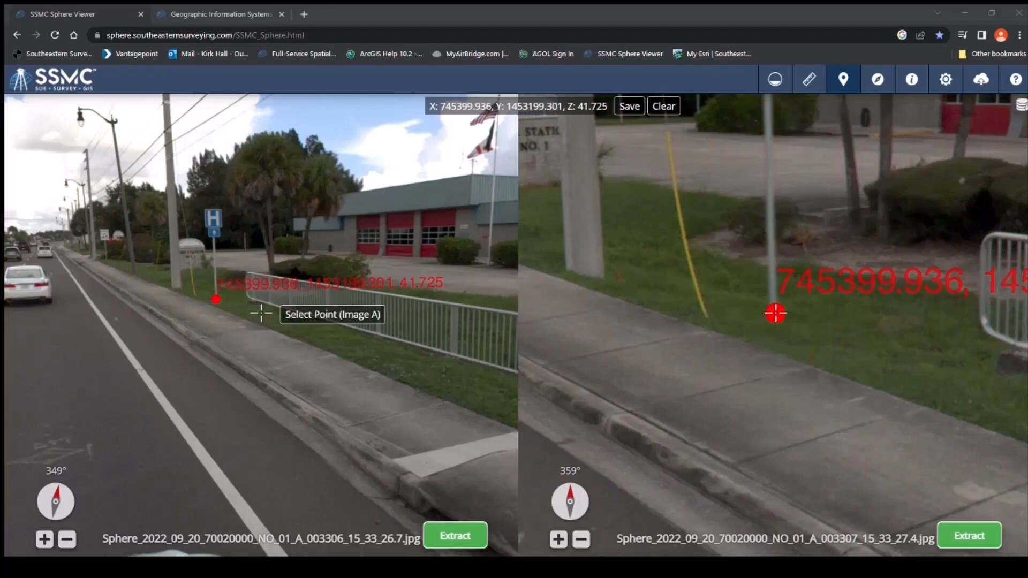
pyautogui.click(630, 106)
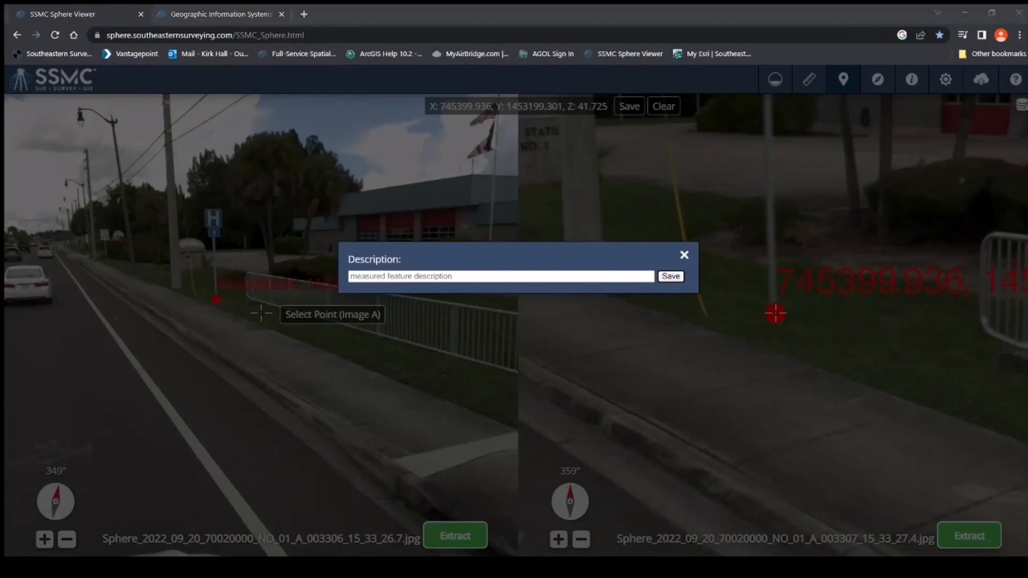
pyautogui.press('Return')
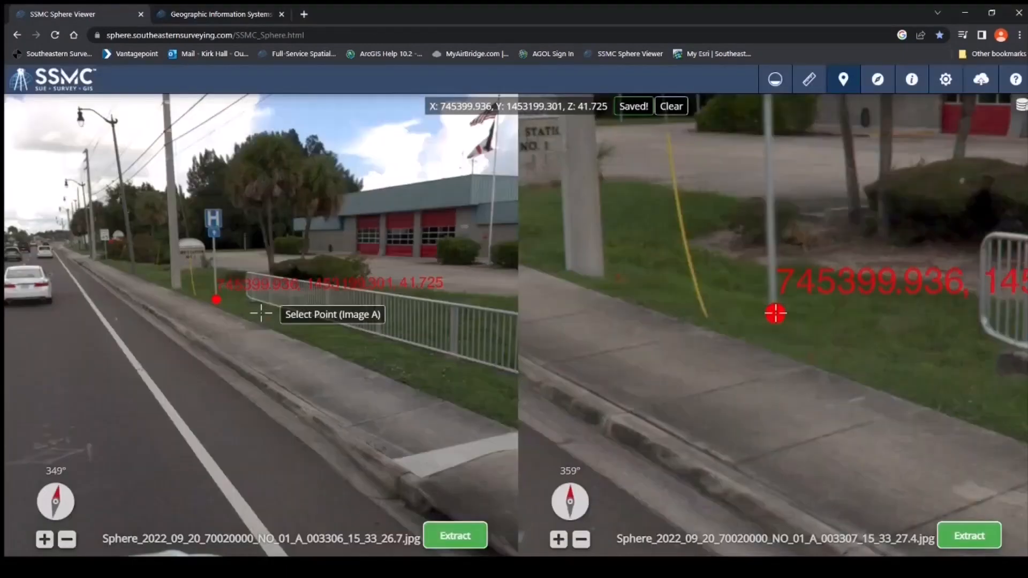
# Step: Measure a second point at the bottom edge of the arrow plate under the hospital sign, picking it in both images
pyautogui.scroll(5, 184, 310)
pyautogui.moveTo(184, 311); pyautogui.dragTo(285, 476)
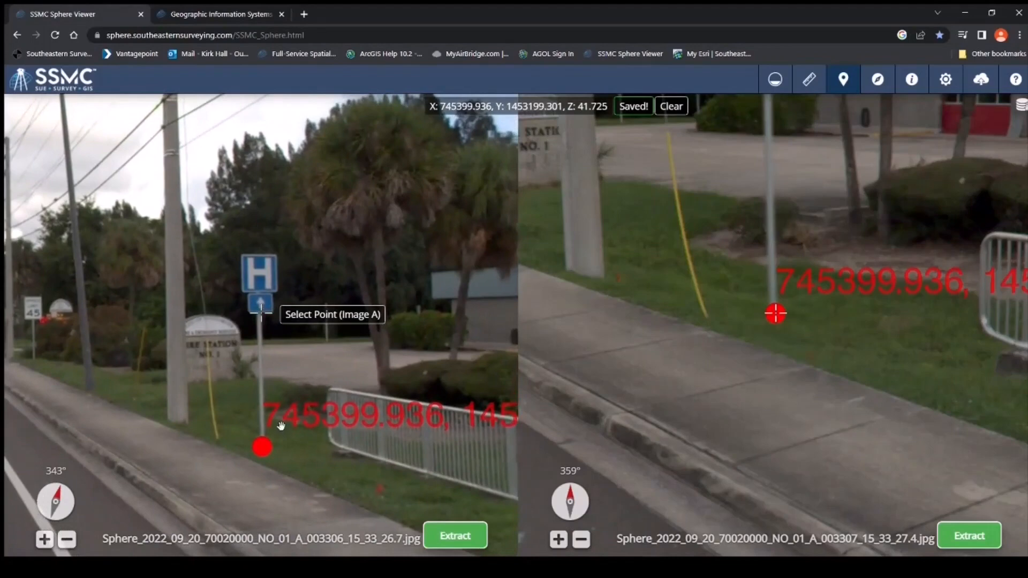
pyautogui.moveTo(281, 427); pyautogui.dragTo(284, 425)
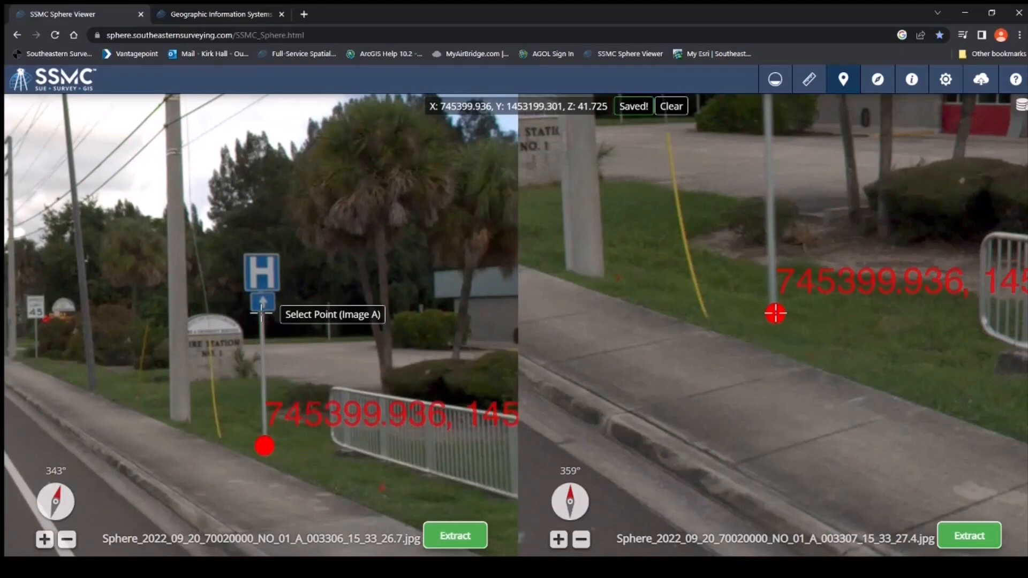
pyautogui.click(324, 319)
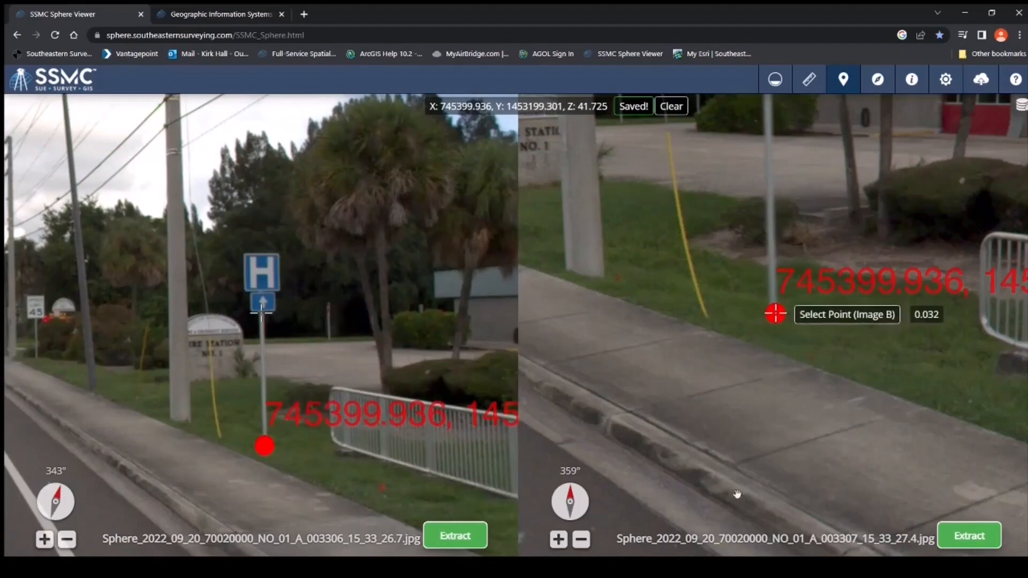
pyautogui.moveTo(690, 225); pyautogui.dragTo(644, 457)
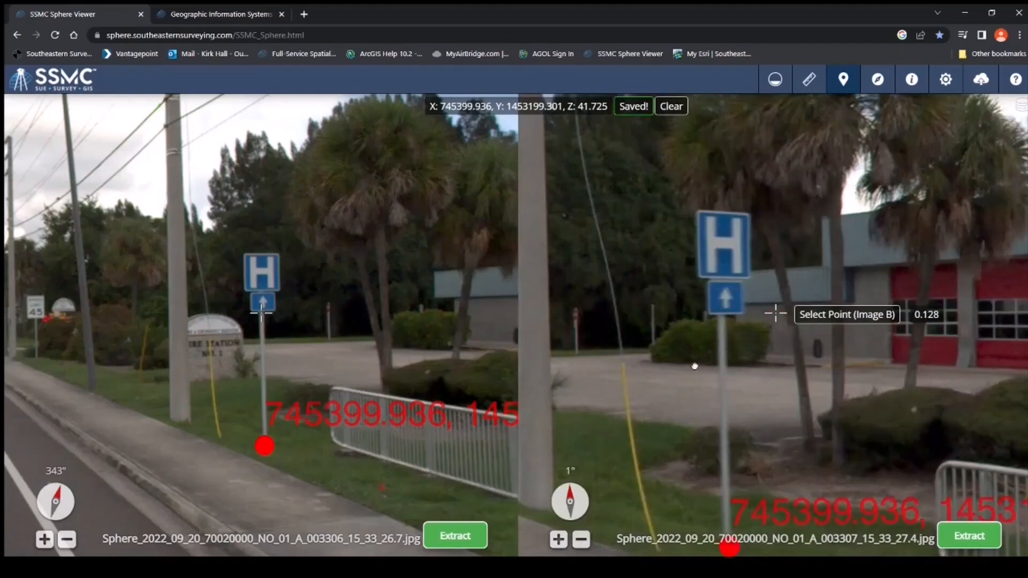
pyautogui.moveTo(695, 365); pyautogui.dragTo(758, 364)
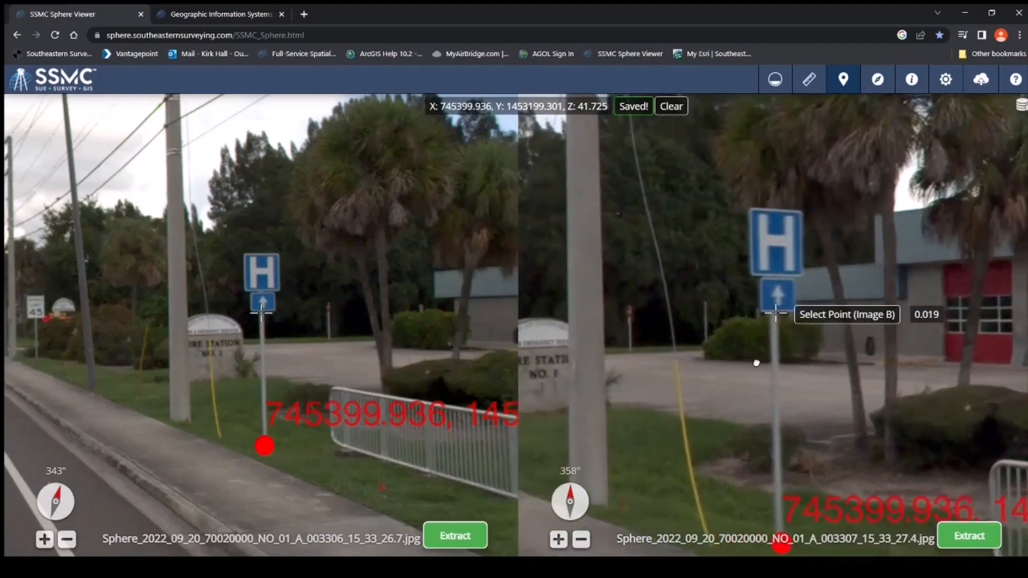
pyautogui.click(775, 313)
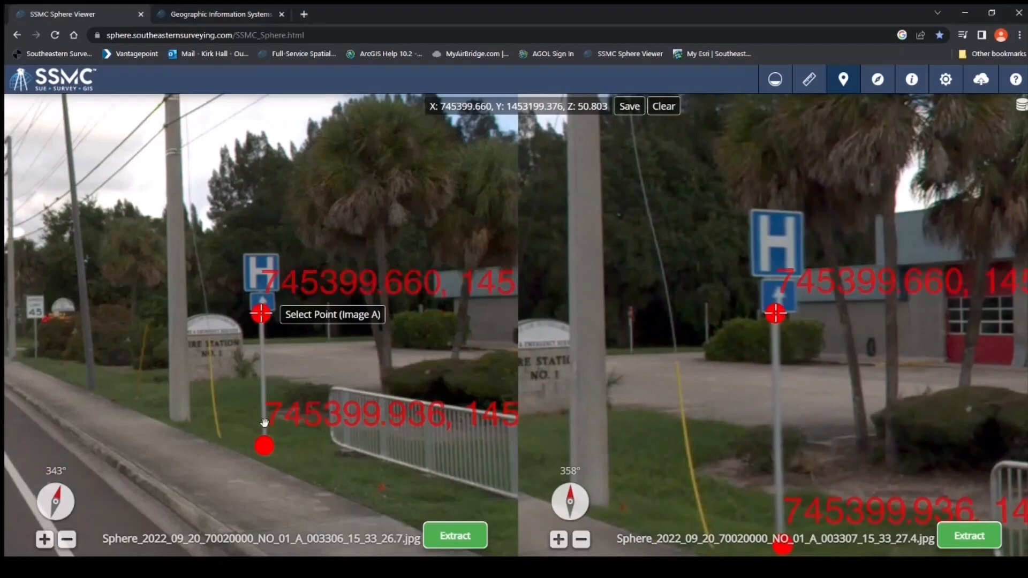
# Step: Save the arrow plate's bottom-edge point with the description "Hospital Sign, Elevation"
pyautogui.scroll(4, 265, 423)
pyautogui.scroll(-6, 267, 425)
pyautogui.scroll(-3, 268, 425)
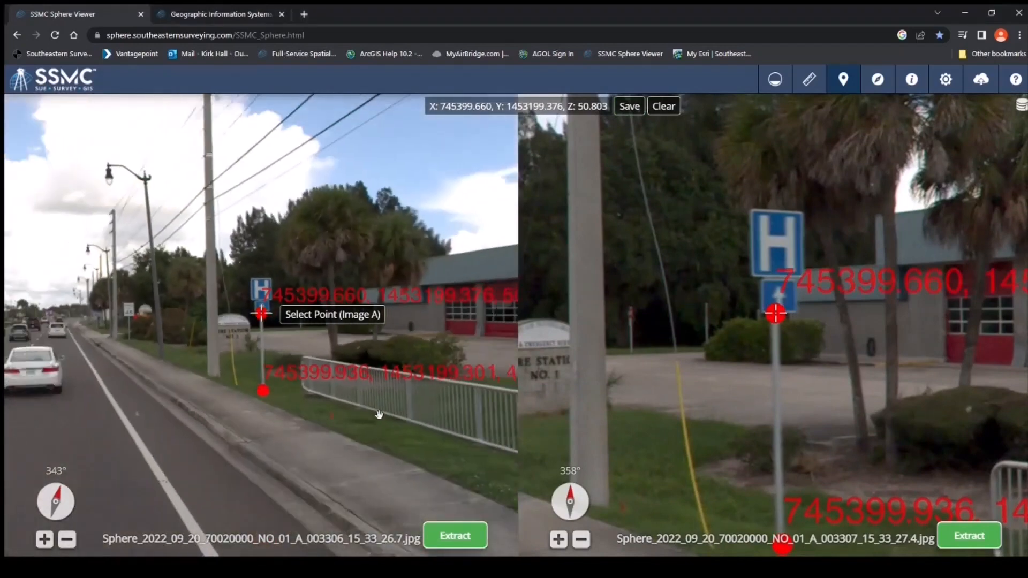
pyautogui.moveTo(379, 415); pyautogui.dragTo(304, 410)
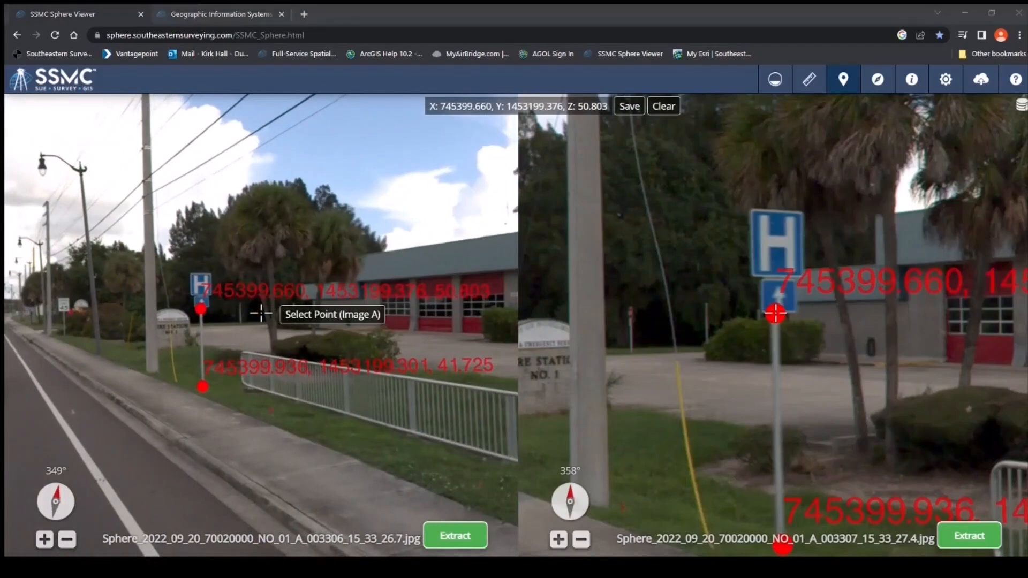
pyautogui.click(629, 110)
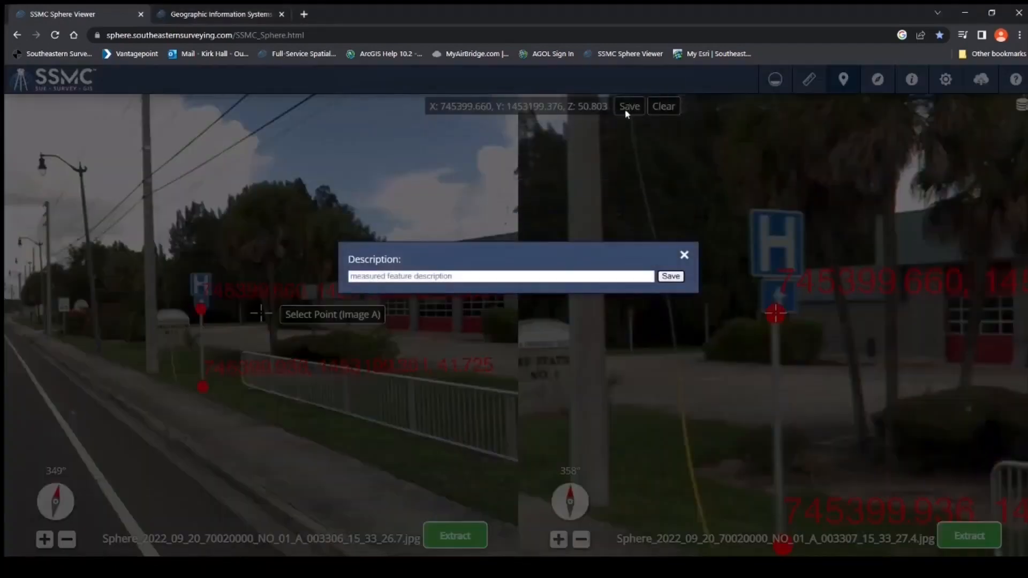
pyautogui.click(394, 276)
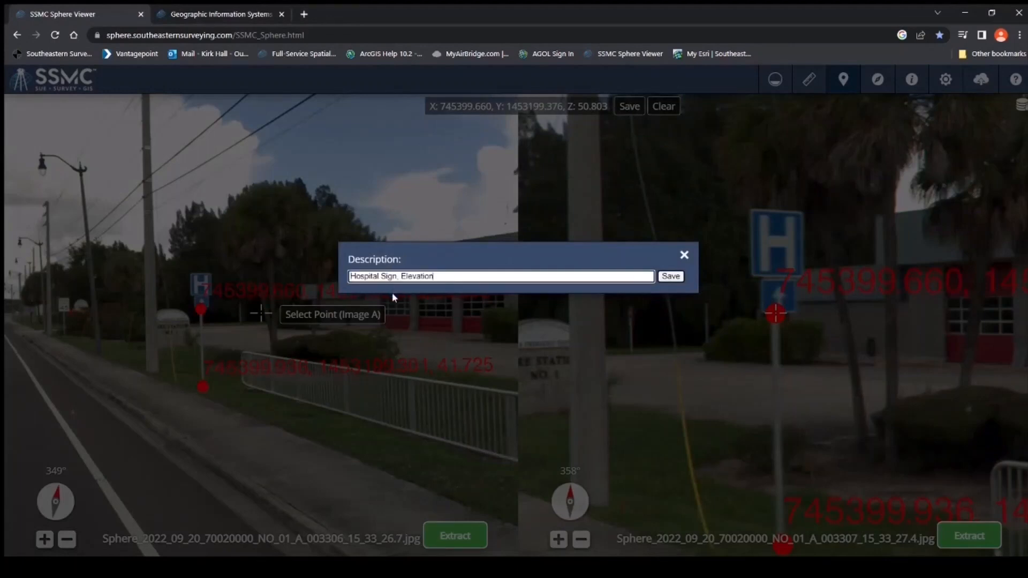
pyautogui.click(669, 277)
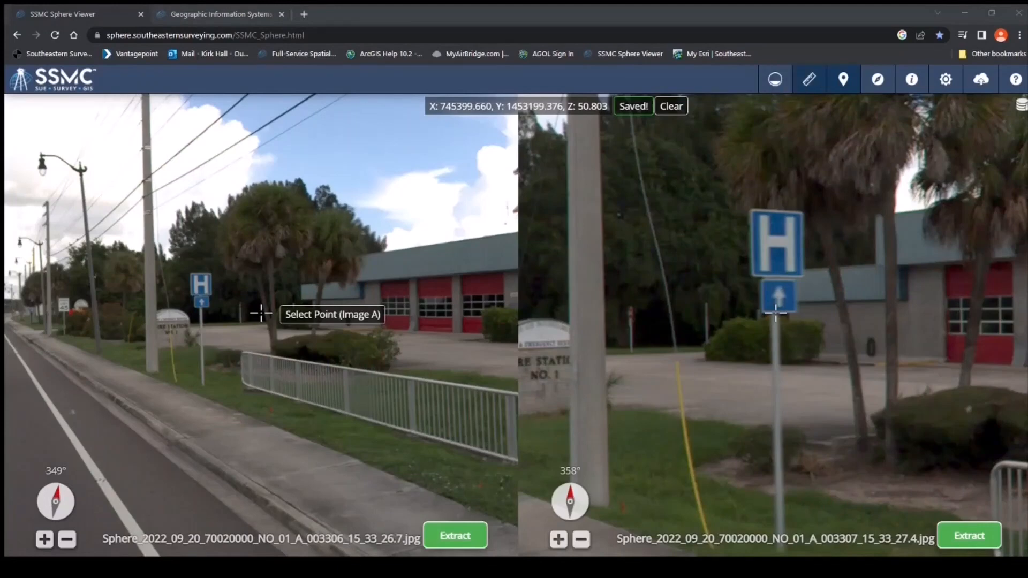
# Step: Start a distance measurement and pick the lower-left corner of the blue H sign as Point 1 in both images
pyautogui.click(809, 79)
pyautogui.click(515, 453)
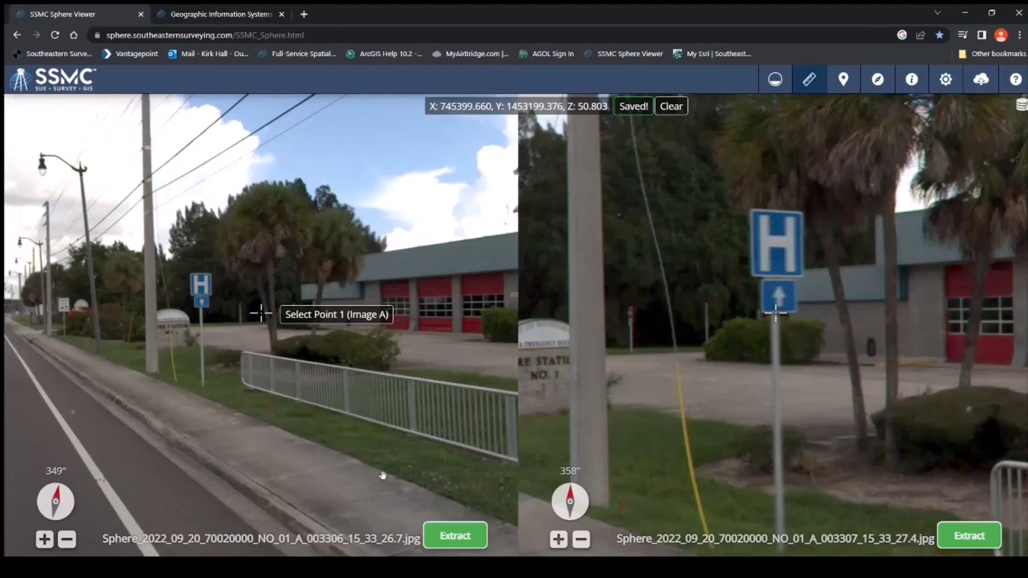
pyautogui.moveTo(395, 445); pyautogui.dragTo(361, 454)
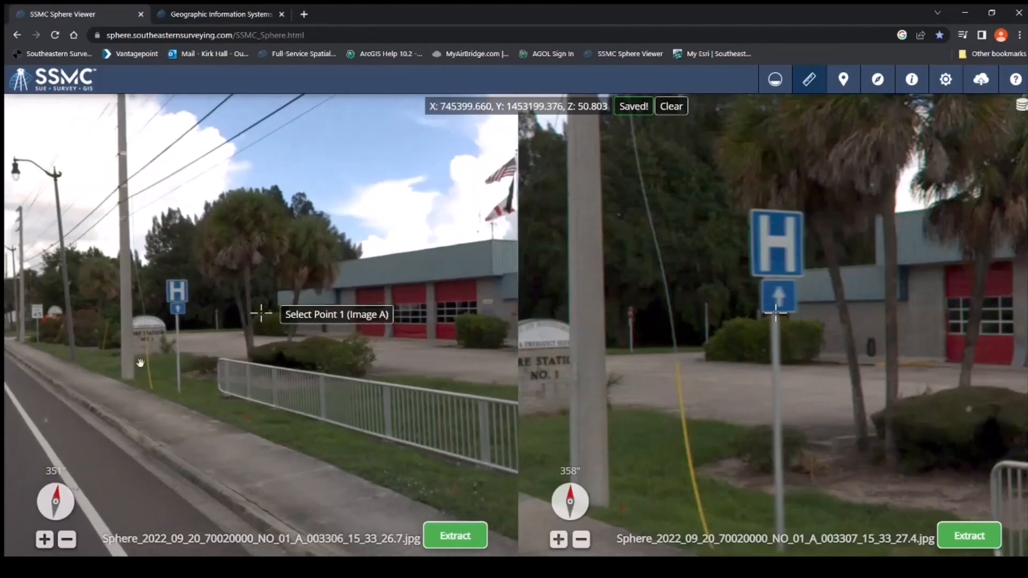
pyautogui.moveTo(141, 363); pyautogui.dragTo(249, 397)
pyautogui.scroll(5, 252, 379)
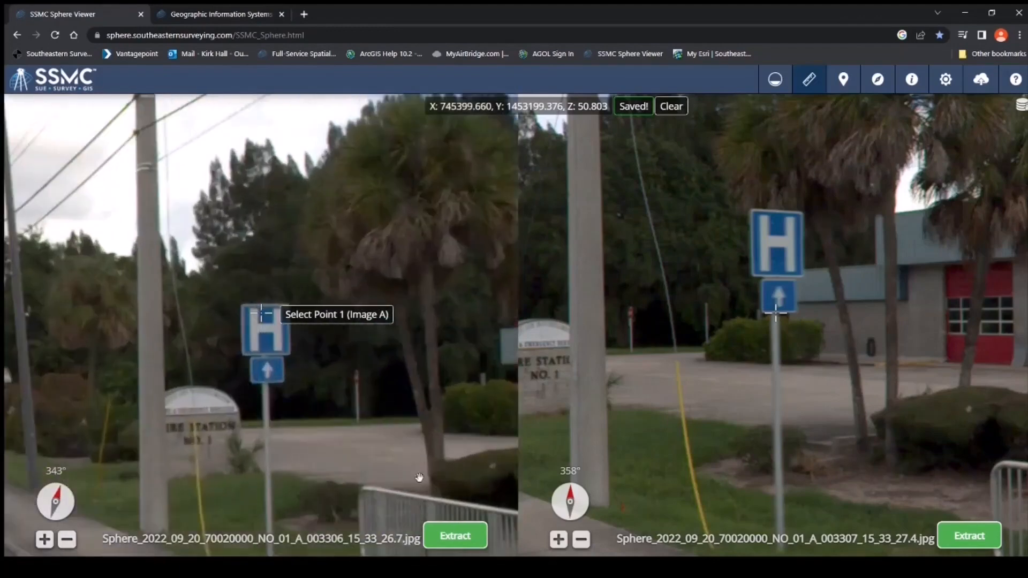
pyautogui.moveTo(419, 477); pyautogui.dragTo(441, 433)
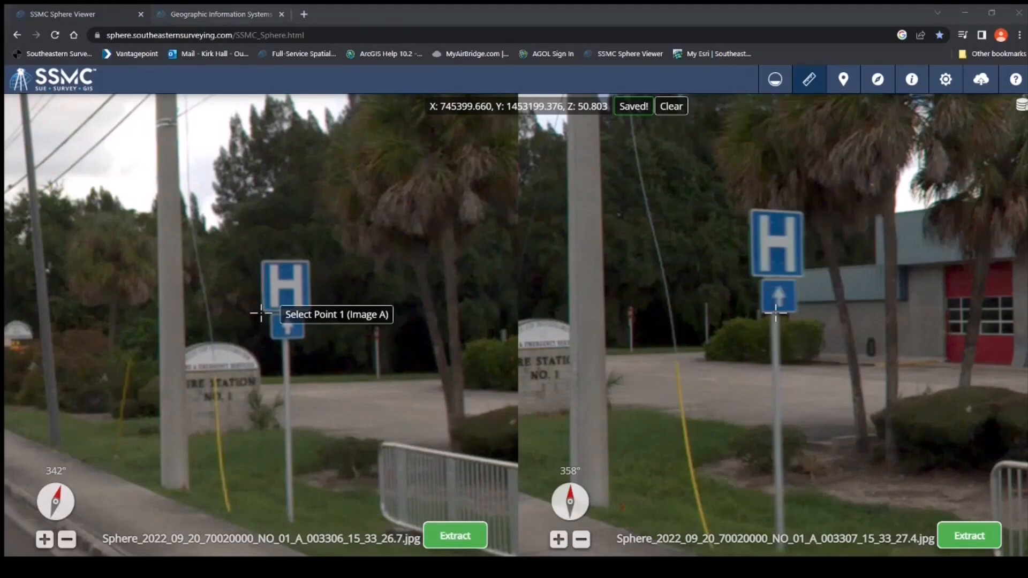
pyautogui.click(262, 313)
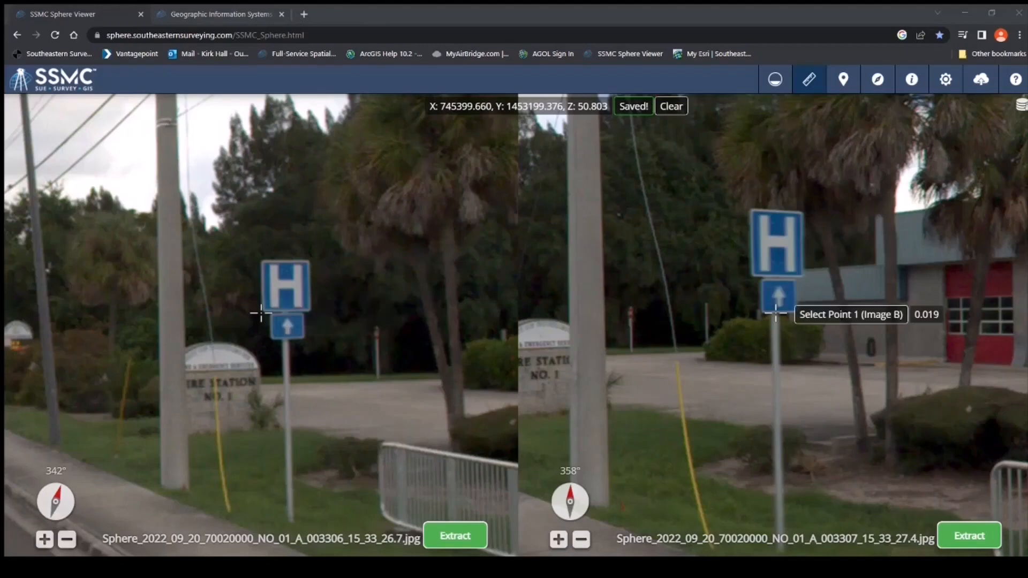
pyautogui.moveTo(840, 384); pyautogui.dragTo(862, 417)
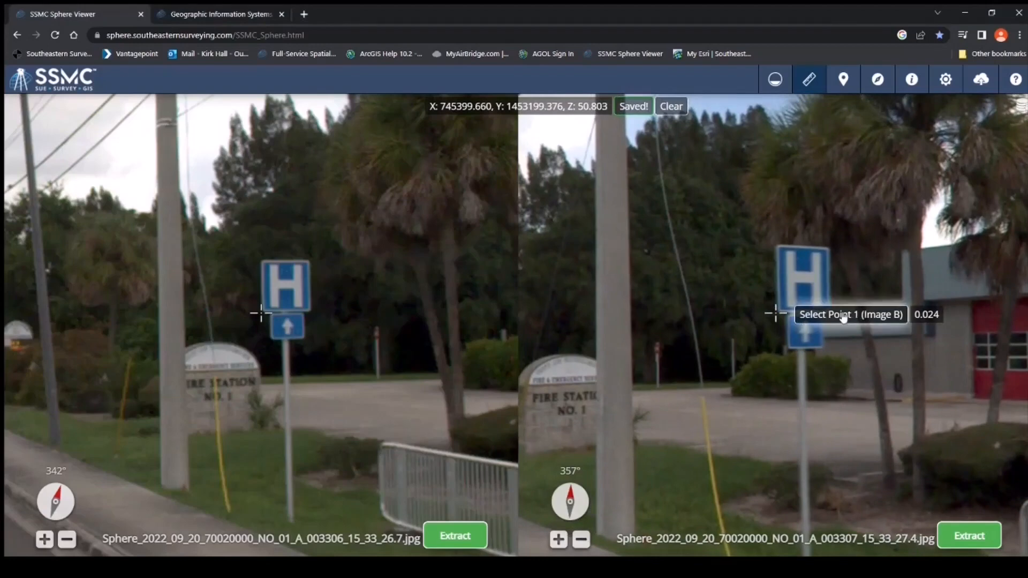
pyautogui.click(860, 316)
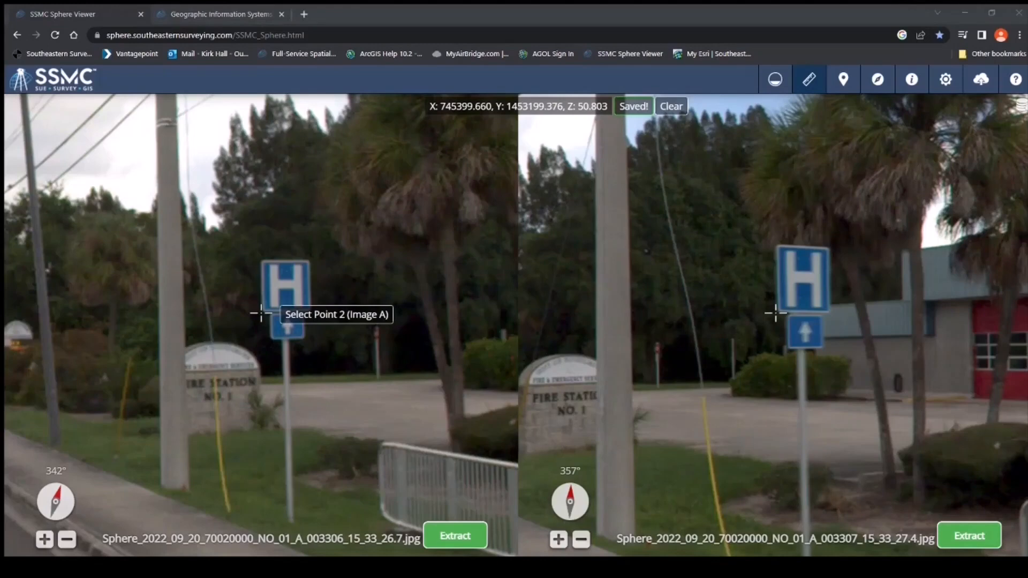
# Step: Pick the upper-left corner of the blue H sign as Point 2 in both images to measure the sign's height
pyautogui.moveTo(416, 294); pyautogui.dragTo(369, 368)
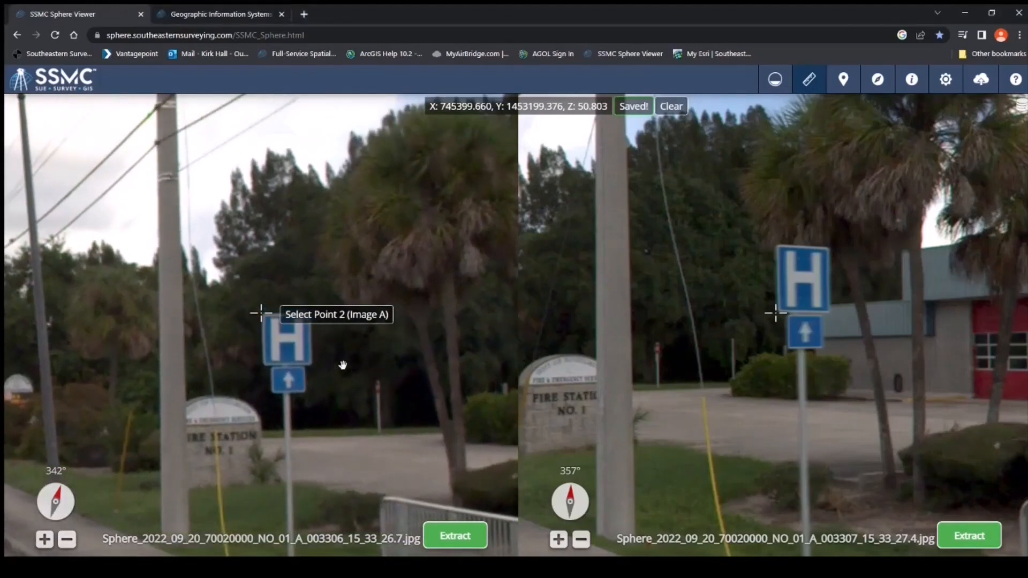
pyautogui.click(338, 317)
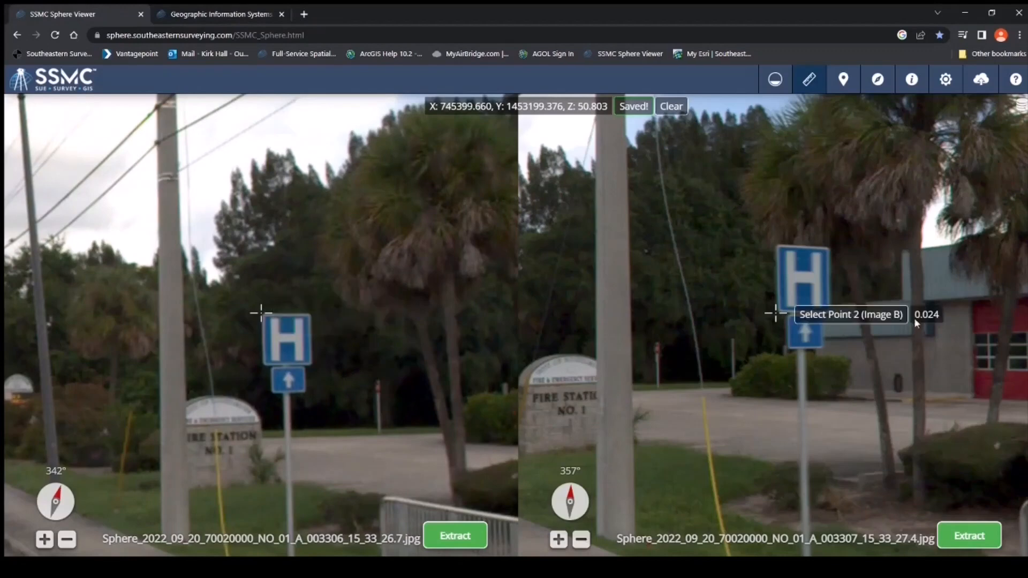
pyautogui.moveTo(883, 365); pyautogui.dragTo(884, 446)
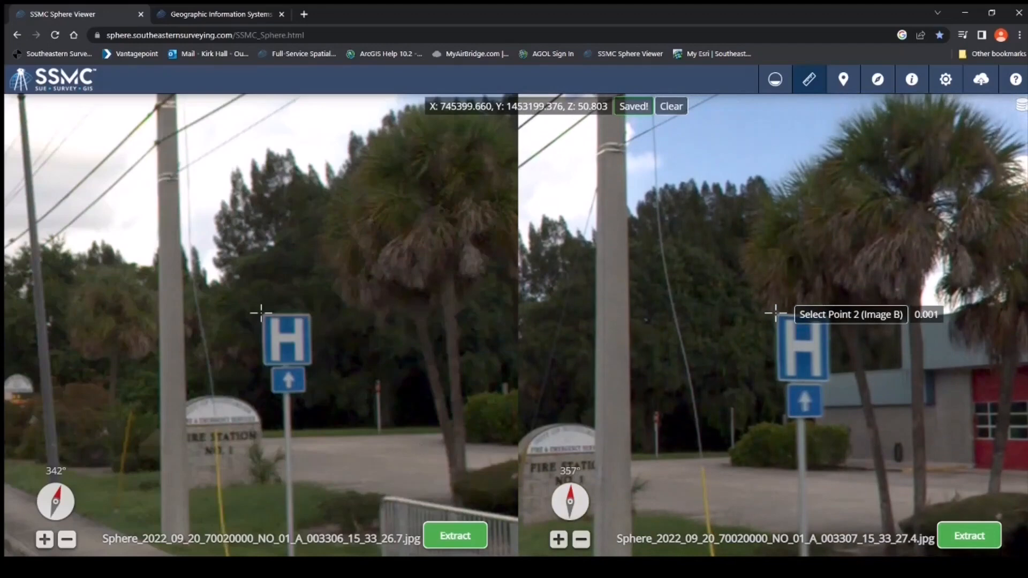
pyautogui.click(261, 313)
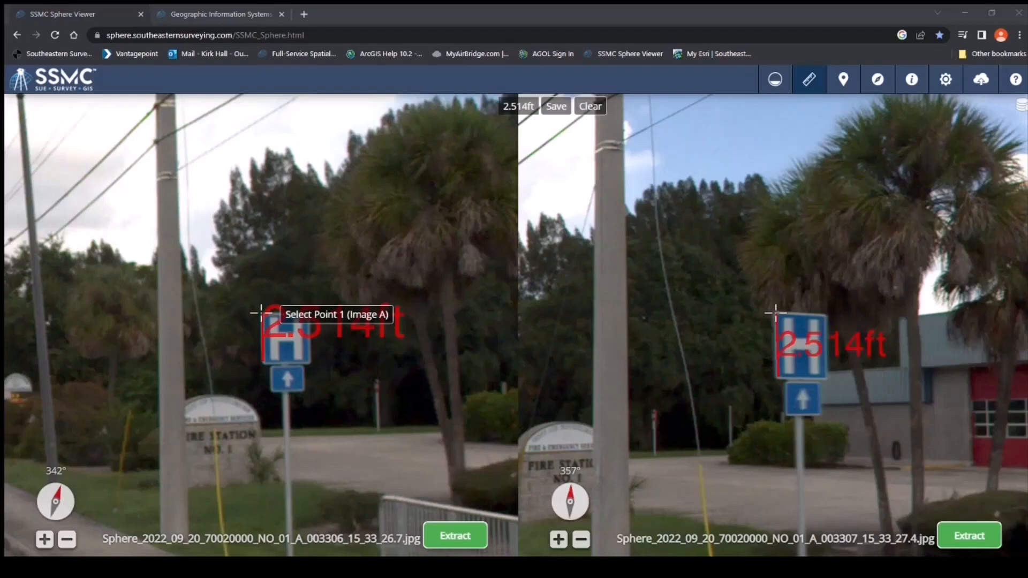
# Step: Save the H sign's height measurement with the description "Hospital Sign, Height"
pyautogui.click(556, 106)
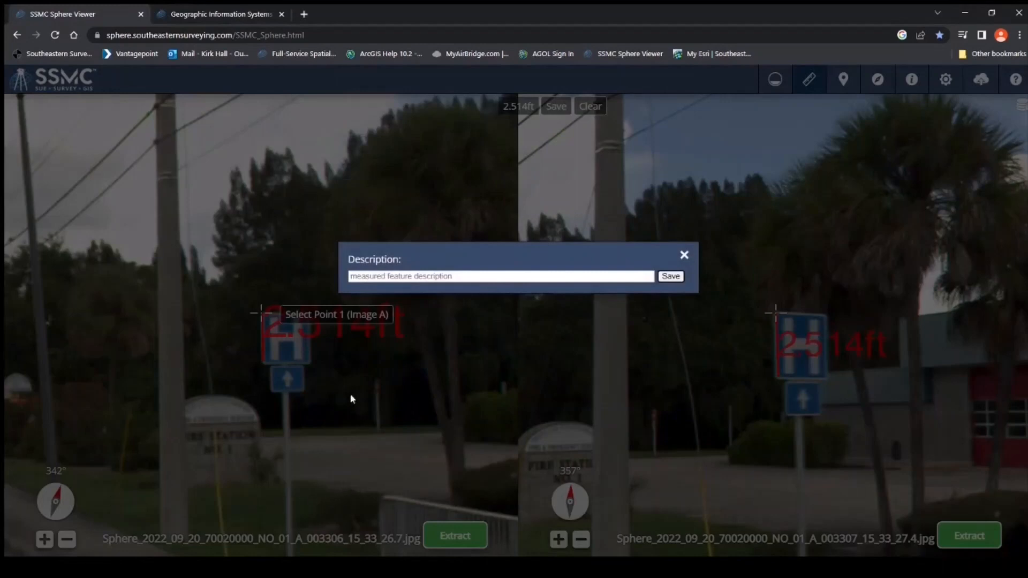
pyautogui.click(373, 276)
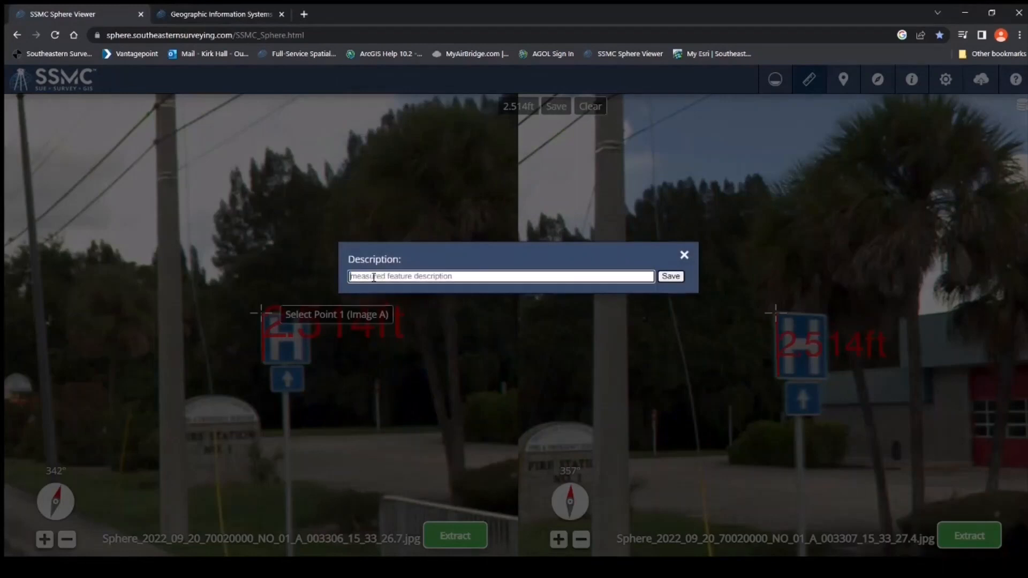
pyautogui.write('Hospital Sign Height')
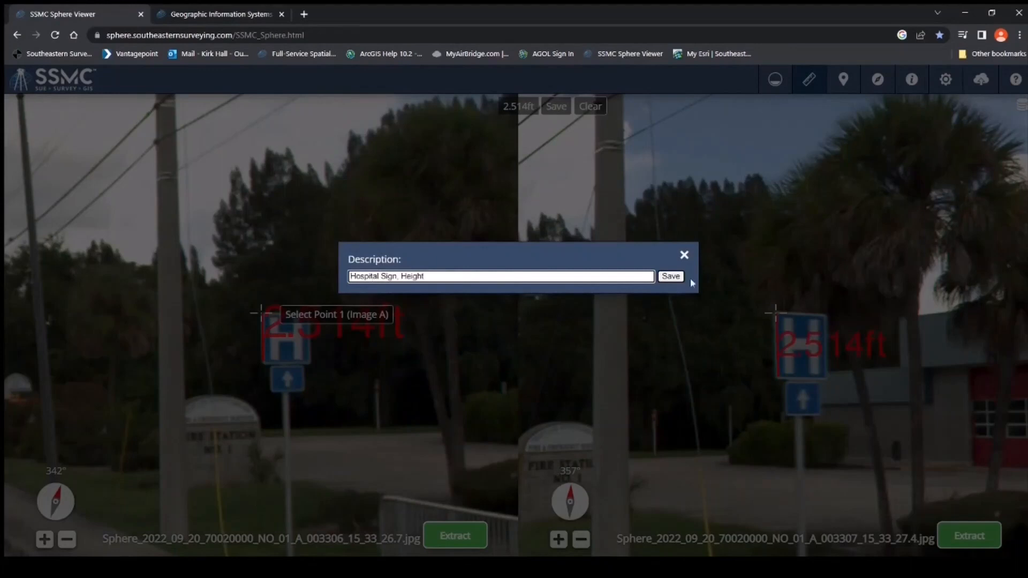
pyautogui.click(669, 278)
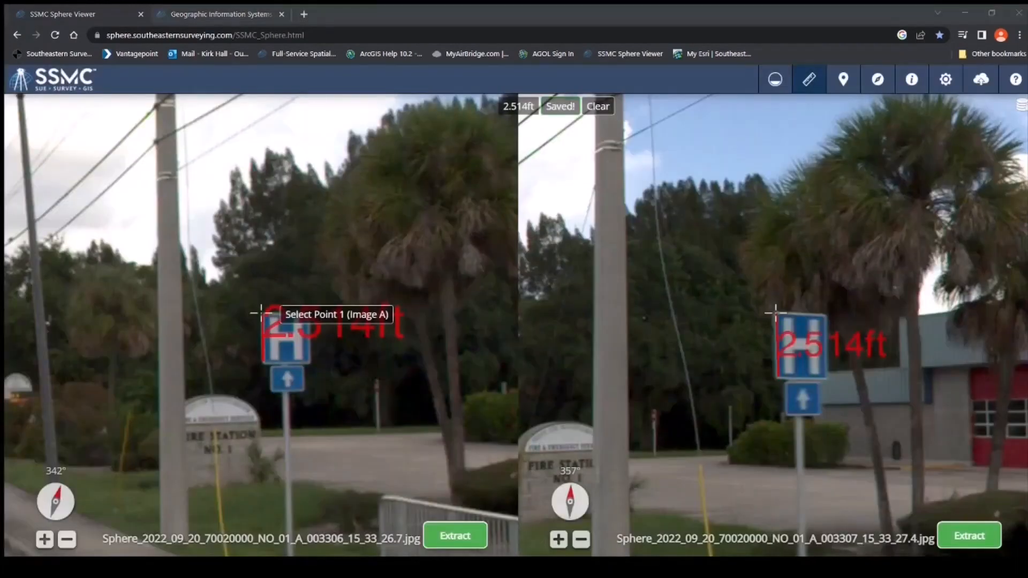
# Step: Measure the H sign's width from its lower-left corner to its lower-right corner, picking both points in both images
pyautogui.moveTo(354, 439); pyautogui.dragTo(361, 398)
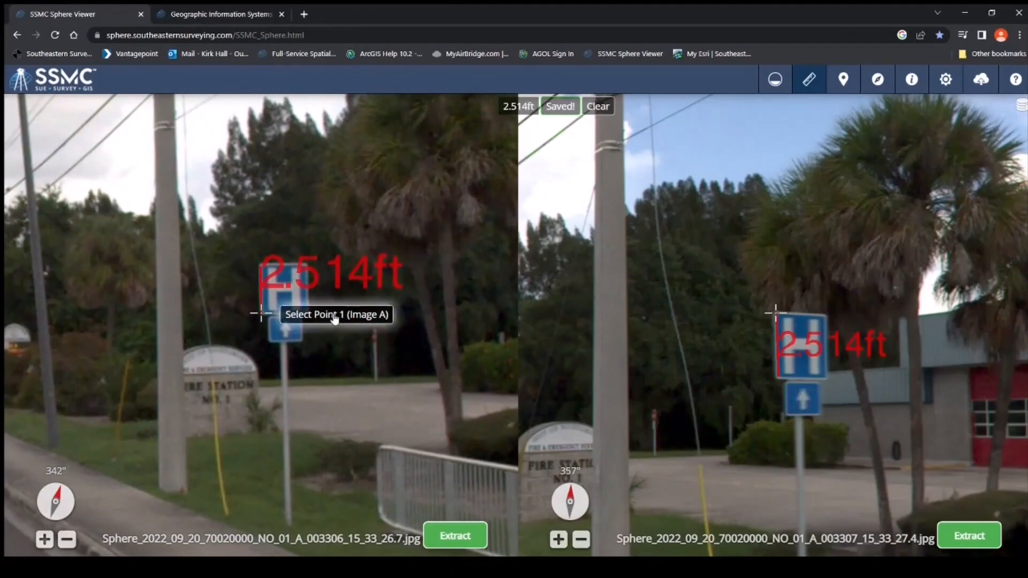
pyautogui.moveTo(869, 451); pyautogui.dragTo(856, 378)
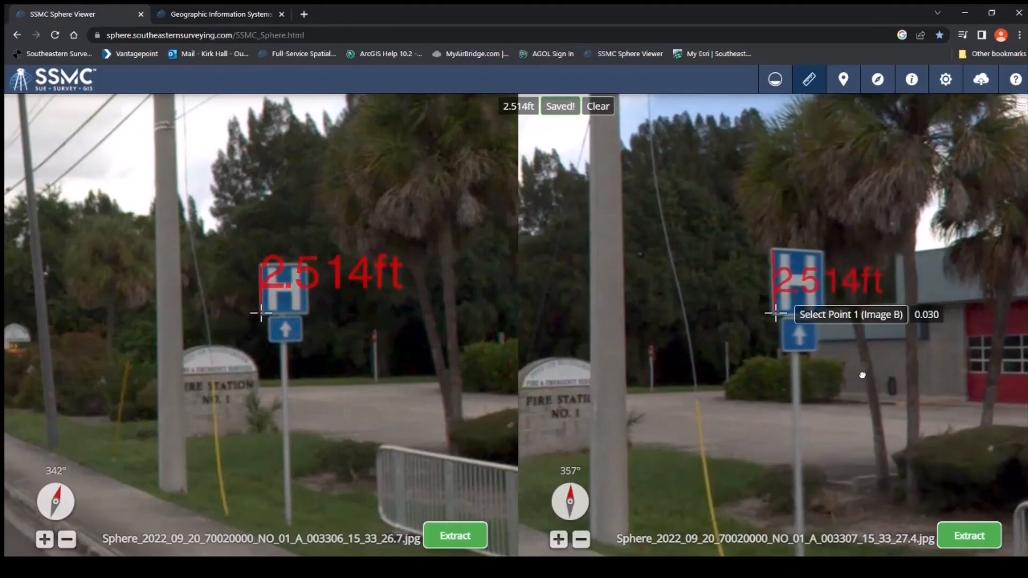
pyautogui.click(858, 319)
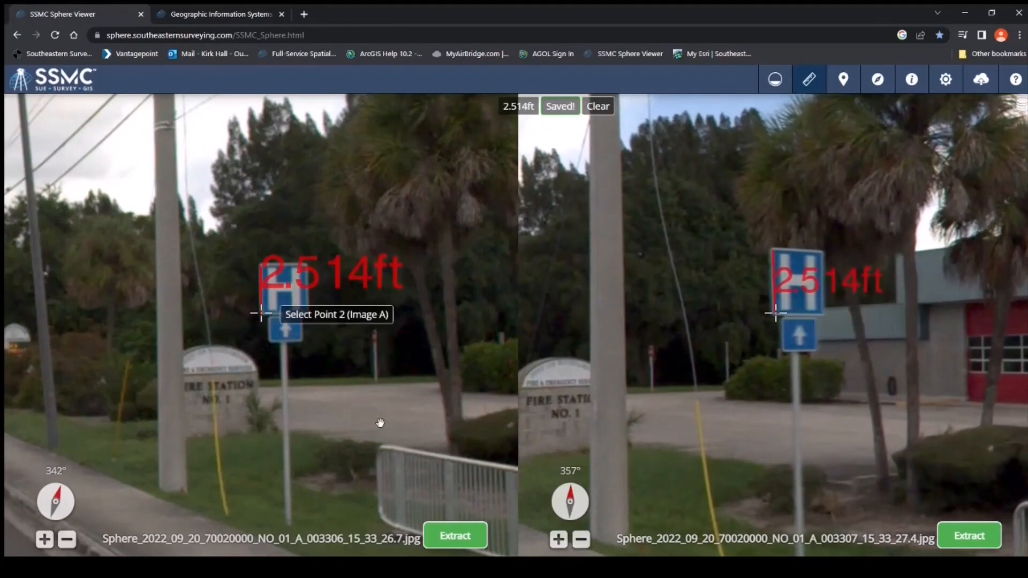
pyautogui.moveTo(378, 424); pyautogui.dragTo(326, 425)
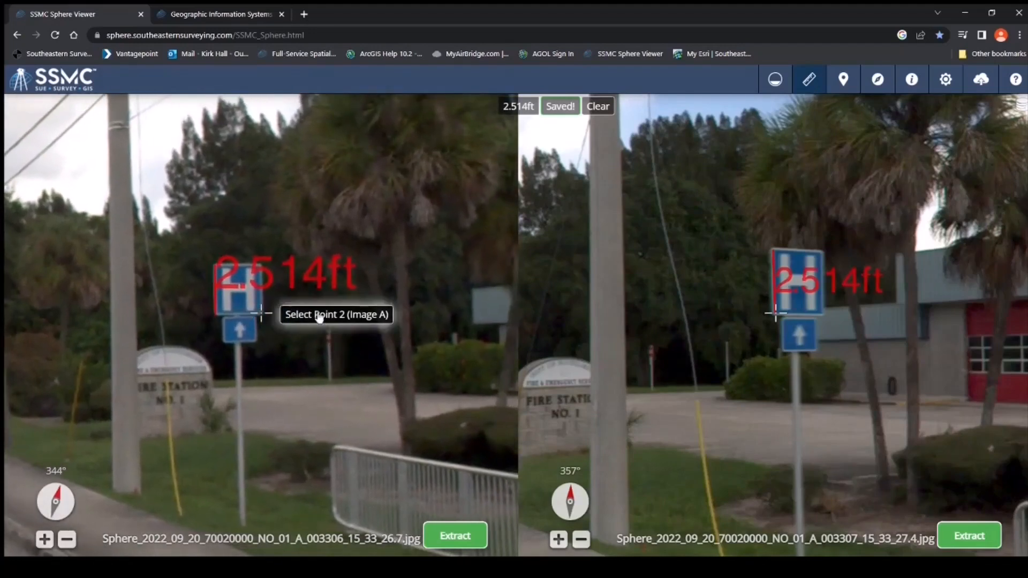
pyautogui.moveTo(879, 410); pyautogui.dragTo(821, 410)
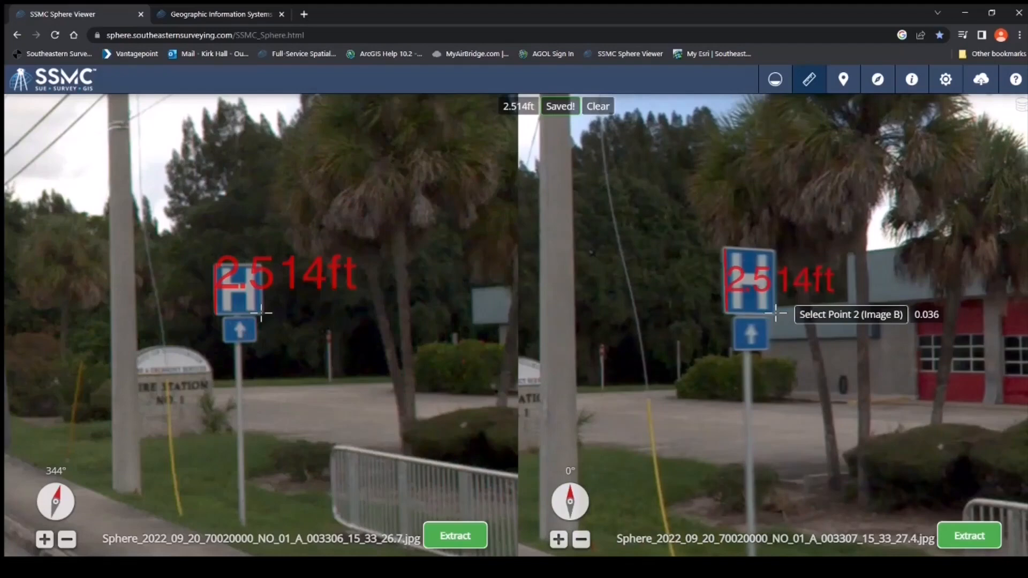
pyautogui.click(775, 314)
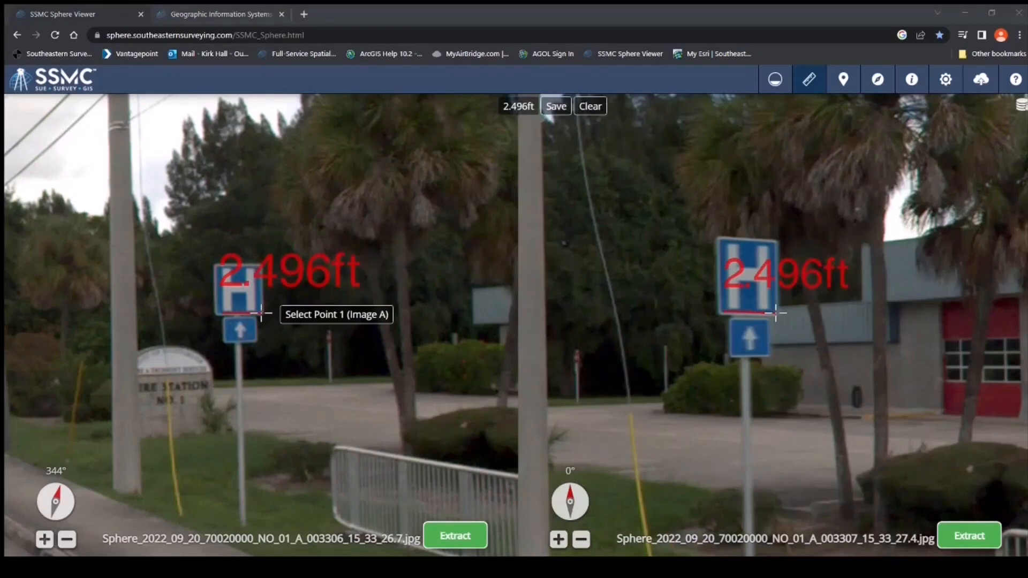
# Step: Save the H sign's width measurement with the description "Hospital Sign, Width"
pyautogui.click(555, 106)
pyautogui.write('Hospital Sign, Width')
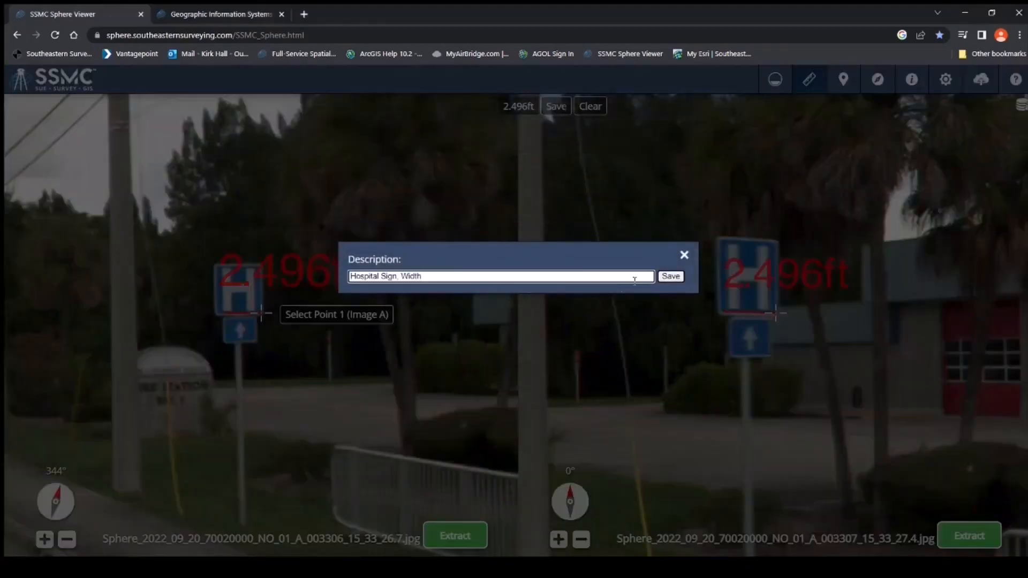
pyautogui.click(671, 276)
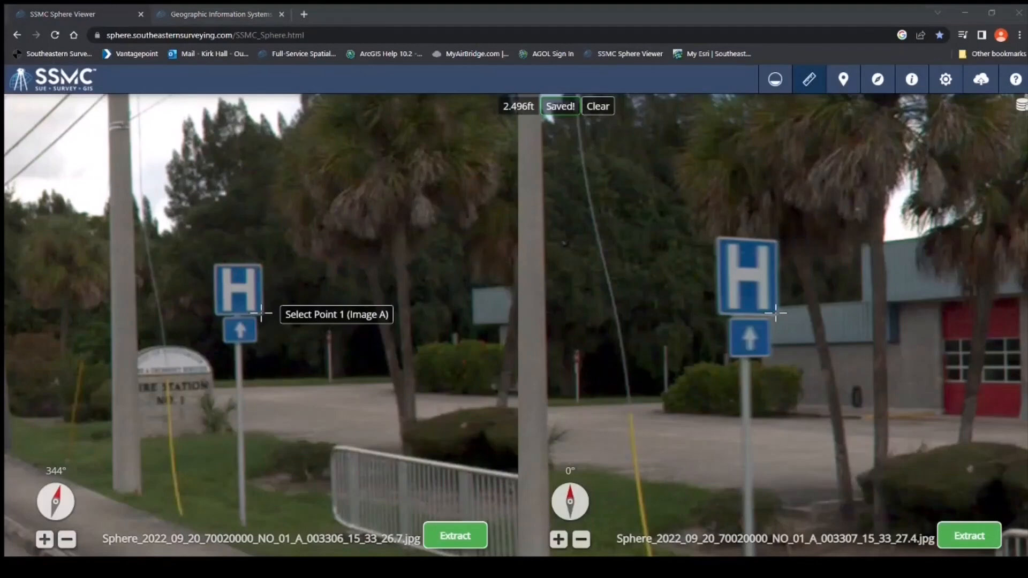
# Step: Start another distance measurement by picking the base of the hospital sign post as Point 1 in both images
pyautogui.moveTo(297, 468); pyautogui.dragTo(325, 368)
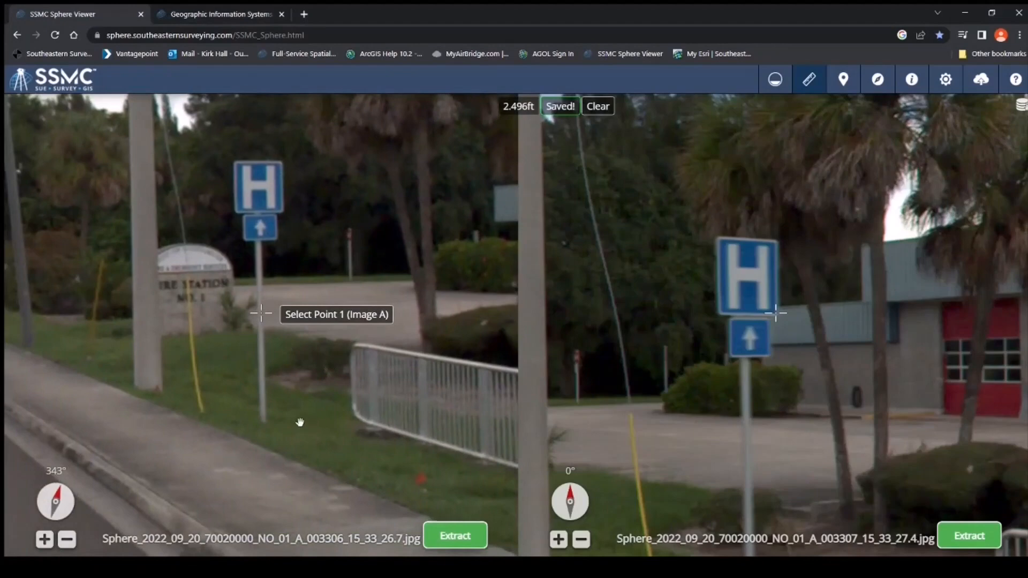
pyautogui.scroll(2, 299, 422)
pyautogui.moveTo(318, 452); pyautogui.dragTo(339, 229)
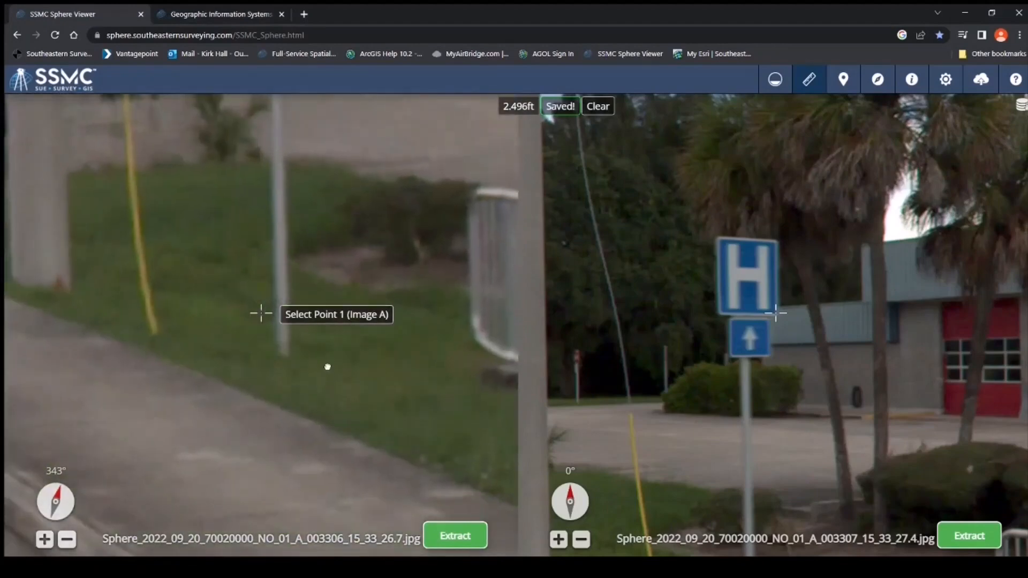
pyautogui.moveTo(328, 367); pyautogui.dragTo(299, 349)
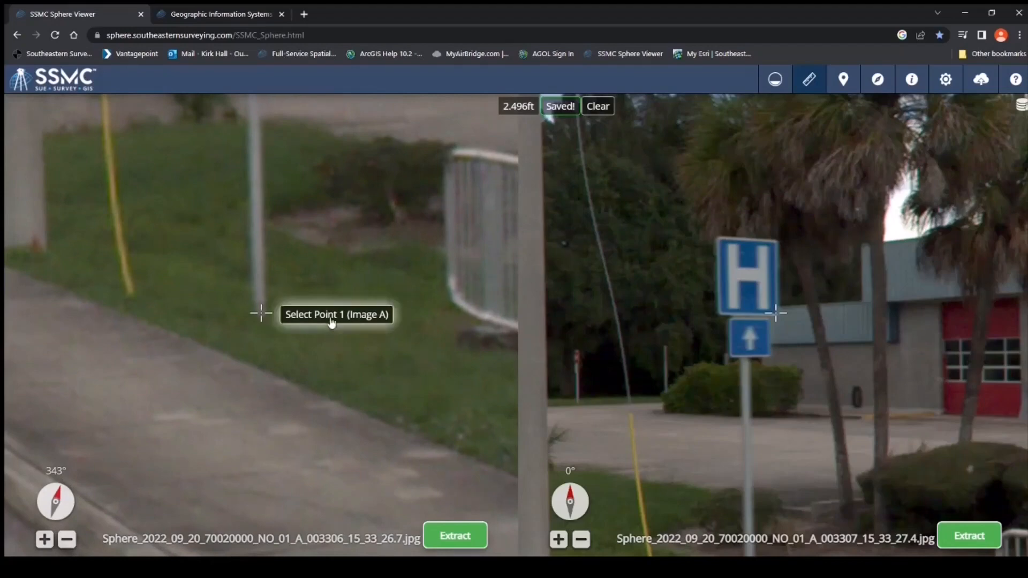
pyautogui.moveTo(742, 441); pyautogui.dragTo(658, 250)
pyautogui.moveTo(732, 497); pyautogui.dragTo(767, 461)
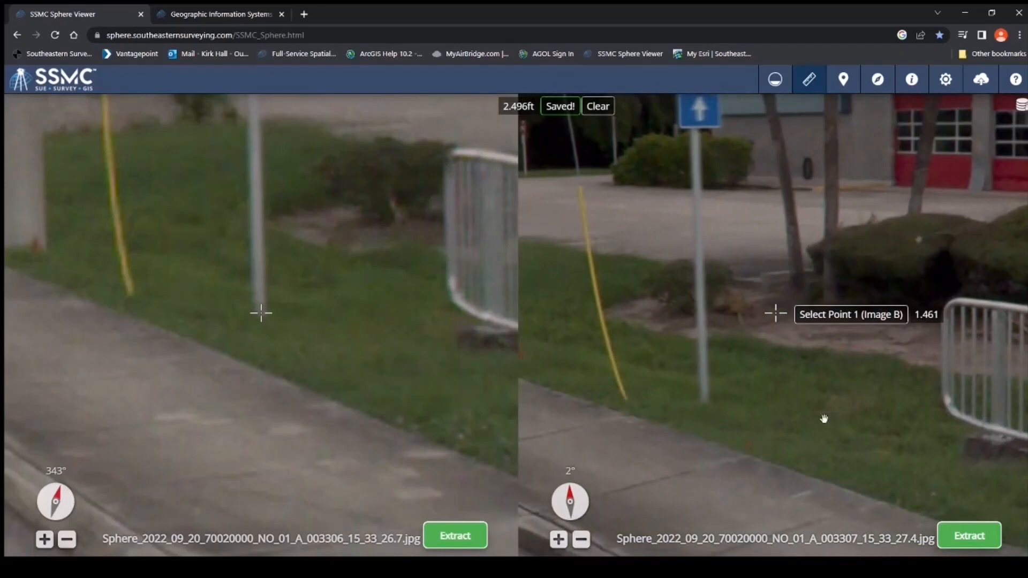
pyautogui.moveTo(807, 409); pyautogui.dragTo(863, 363)
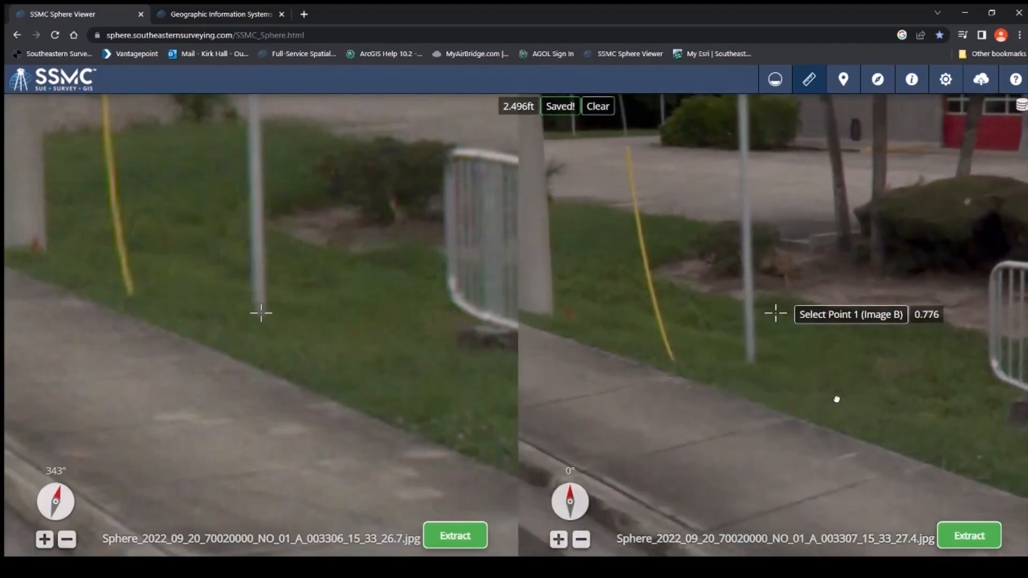
pyautogui.moveTo(835, 400); pyautogui.dragTo(872, 370)
pyautogui.click(814, 316)
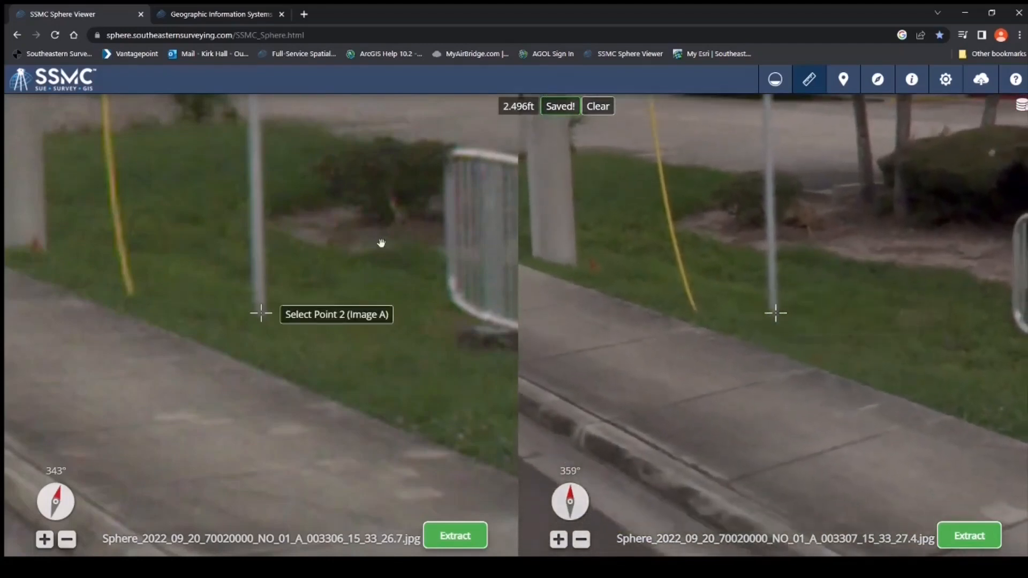
# Step: Pick the bottom edge of the arrow plate as Point 2 in both images to measure the signpost's height
pyautogui.moveTo(380, 241); pyautogui.dragTo(418, 541)
pyautogui.moveTo(397, 466); pyautogui.dragTo(391, 525)
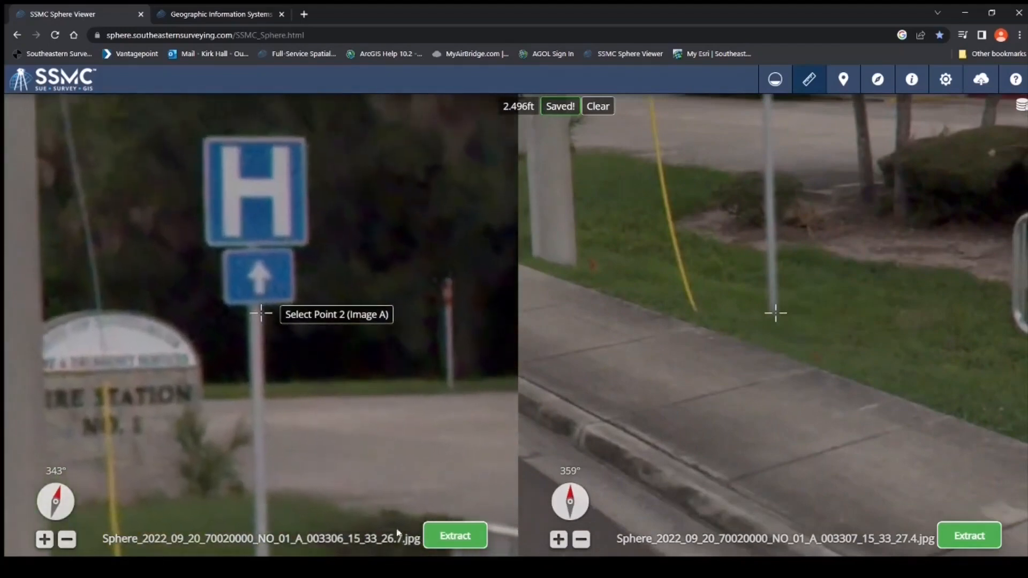
pyautogui.click(386, 314)
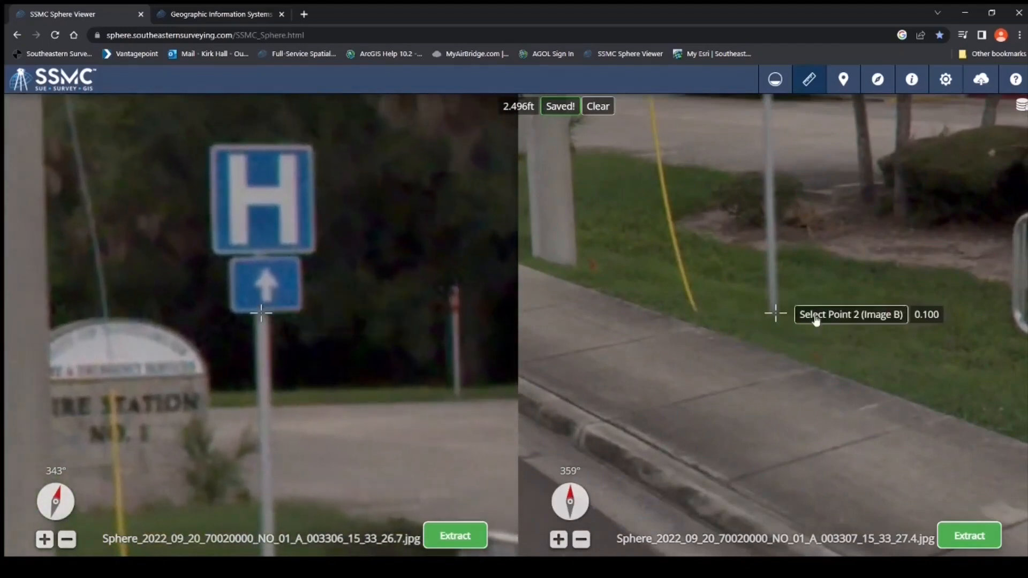
pyautogui.moveTo(835, 360); pyautogui.dragTo(746, 496)
pyautogui.moveTo(712, 326); pyautogui.dragTo(790, 458)
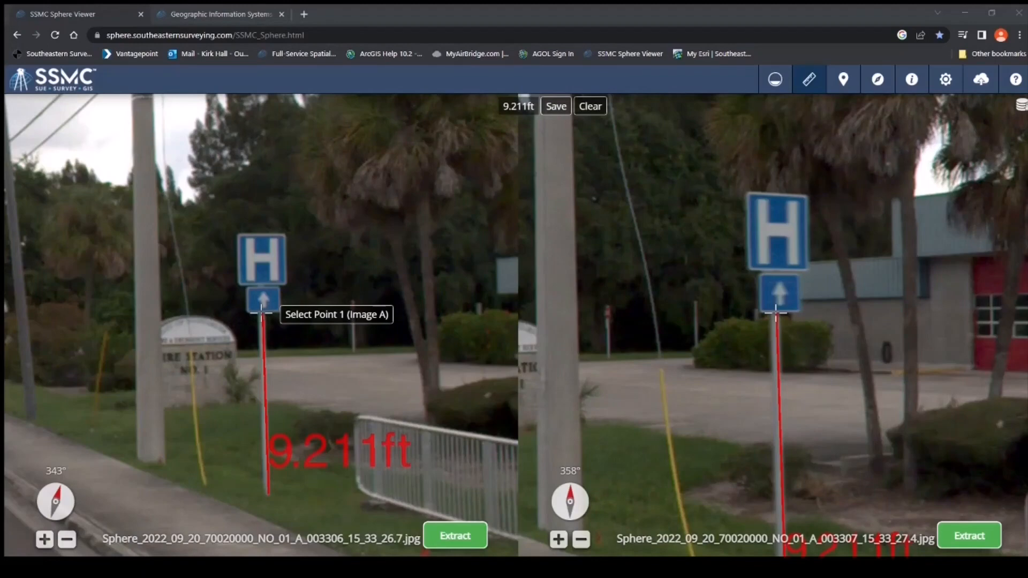
# Step: Save the post measurement with the description "Height of Hospital Signpost"
pyautogui.click(555, 106)
pyautogui.click(453, 277)
pyautogui.write('Height of Hospital Signpost')
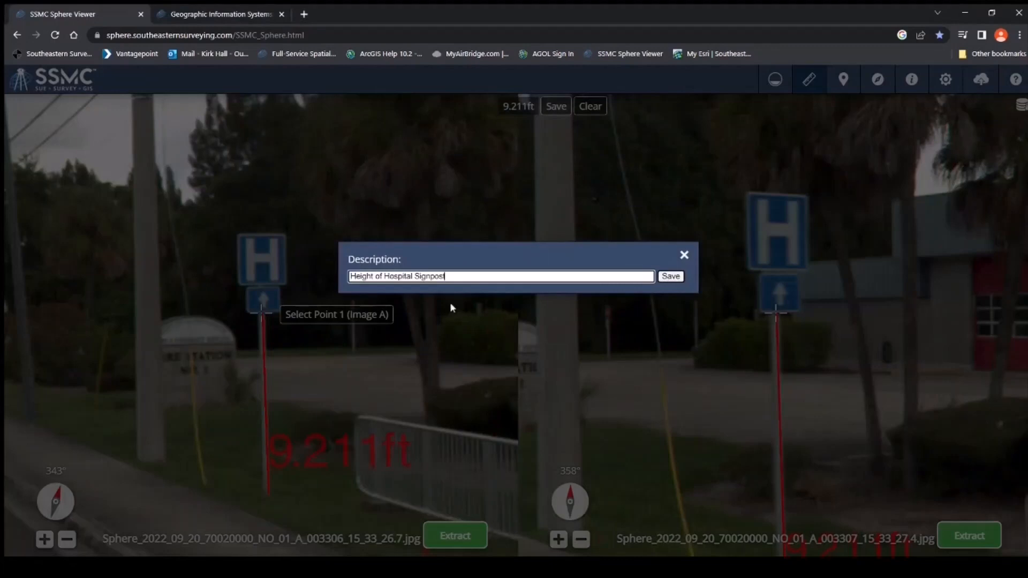
pyautogui.click(670, 276)
pyautogui.hotkey('alt', 'Tab')
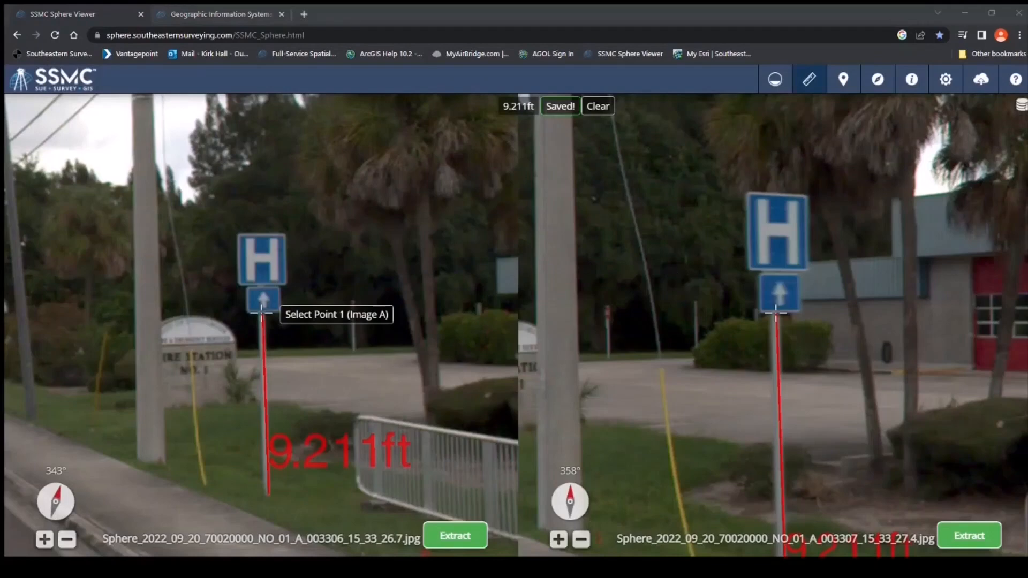
# Step: Open the list of saved measurements and examine them on the plan view map and in the 3D view
pyautogui.click(1022, 105)
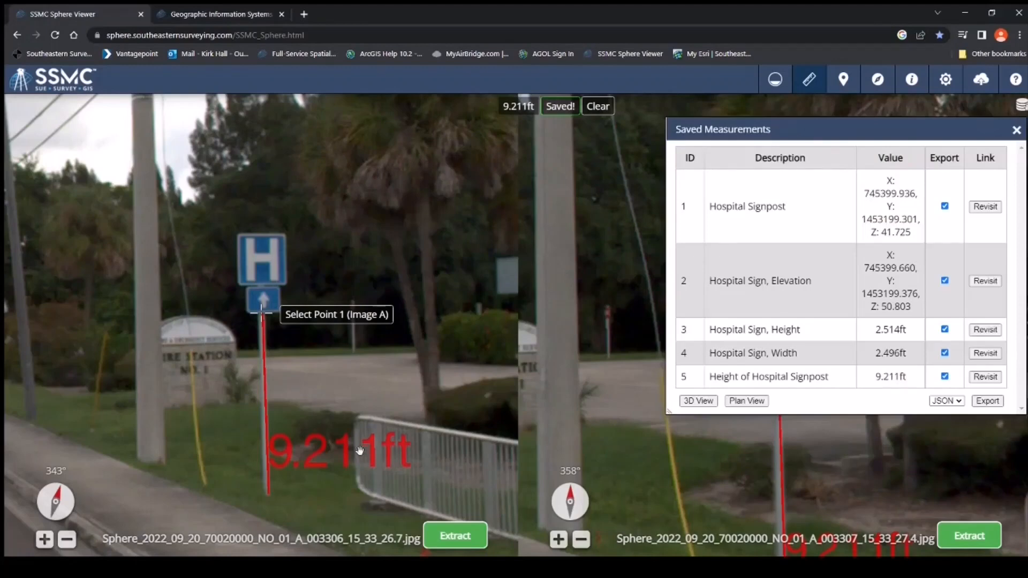
pyautogui.click(748, 401)
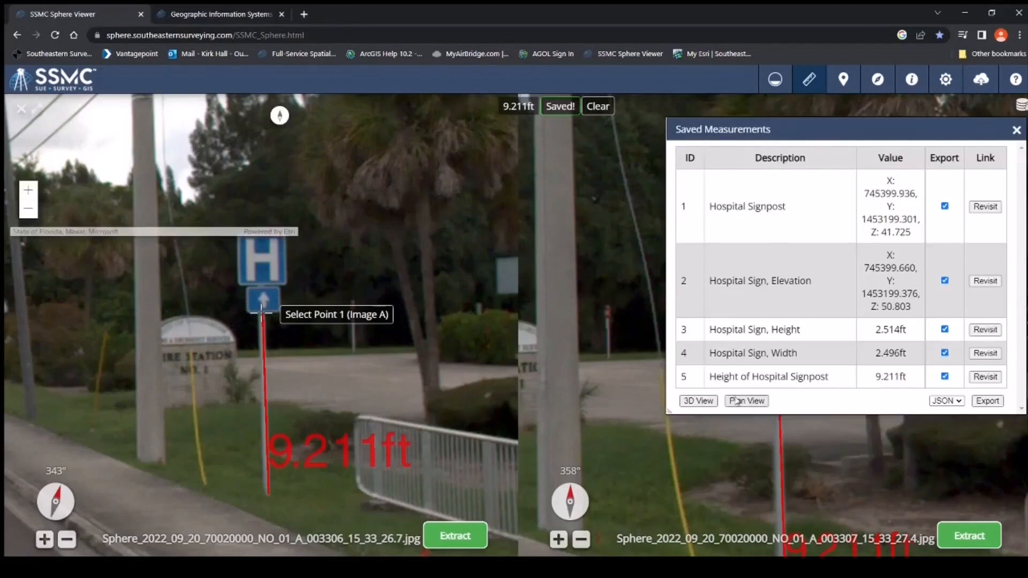
pyautogui.click(34, 107)
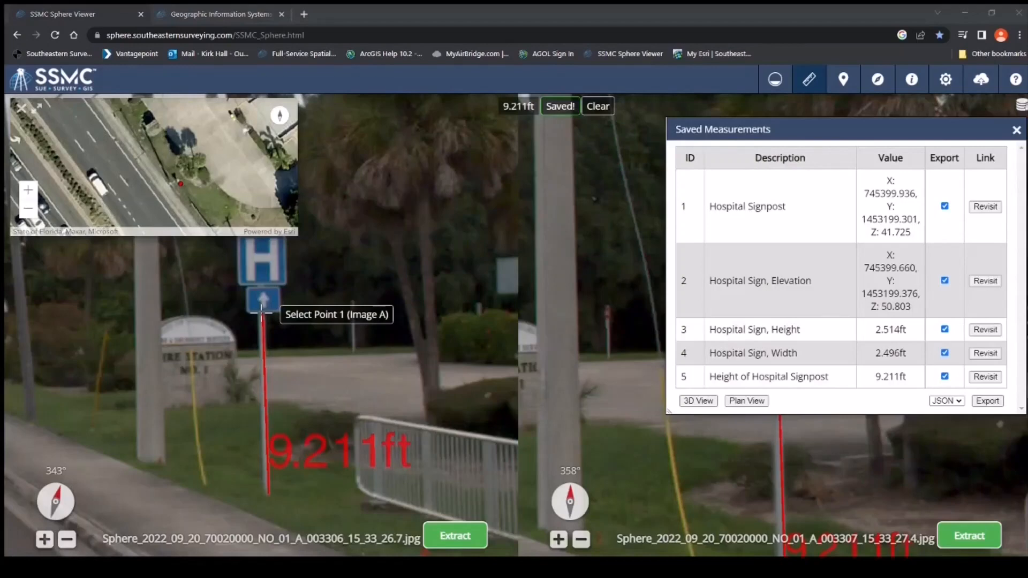
pyautogui.click(698, 400)
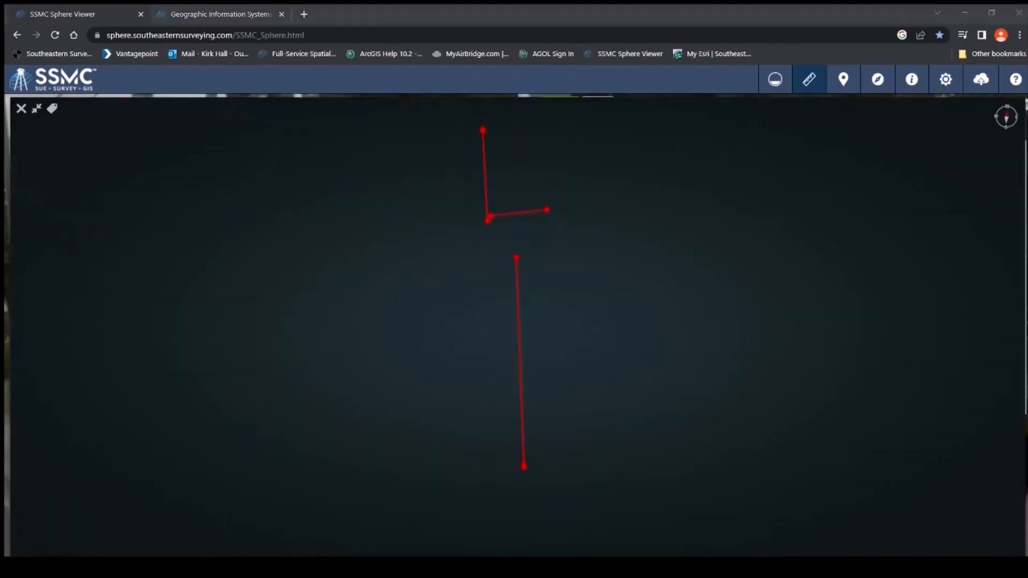
pyautogui.moveTo(654, 376); pyautogui.dragTo(509, 374)
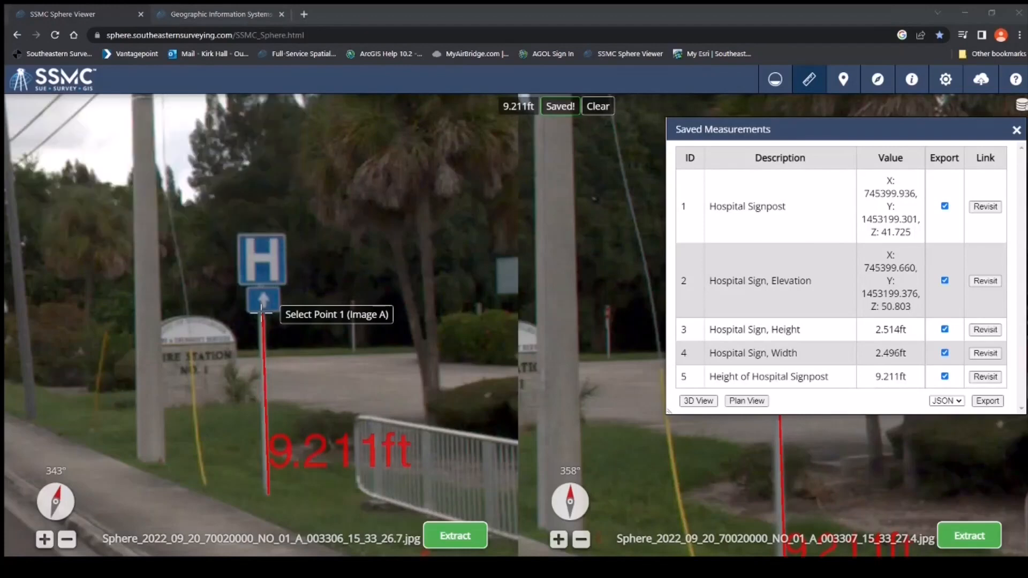
# Step: Frame the road, sidewalk and hospital sign in the 003306 sphere image and extract that view as a JPG
pyautogui.moveTo(154, 401); pyautogui.dragTo(232, 374)
pyautogui.scroll(-4, 234, 374)
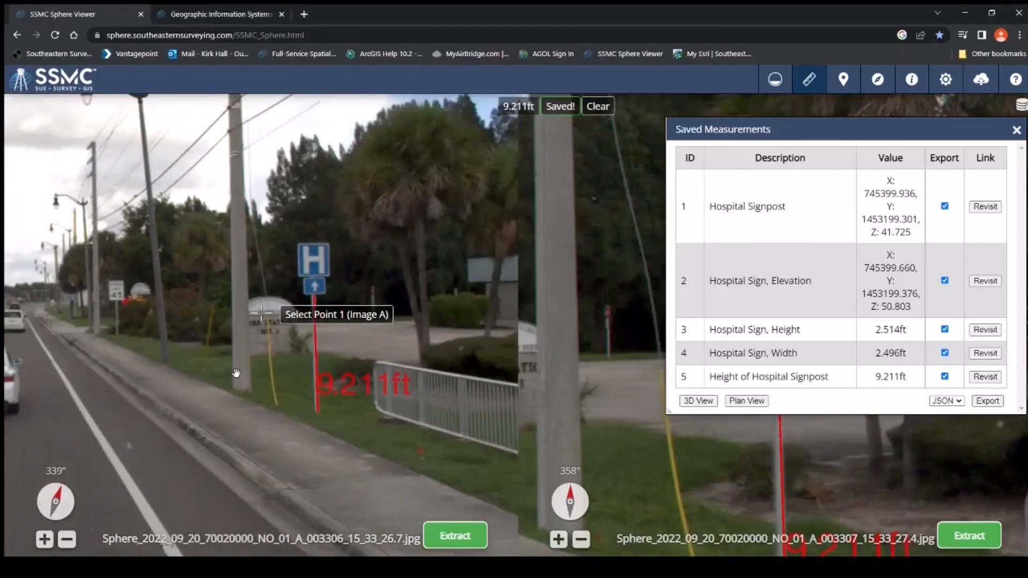
pyautogui.moveTo(145, 419); pyautogui.dragTo(181, 379)
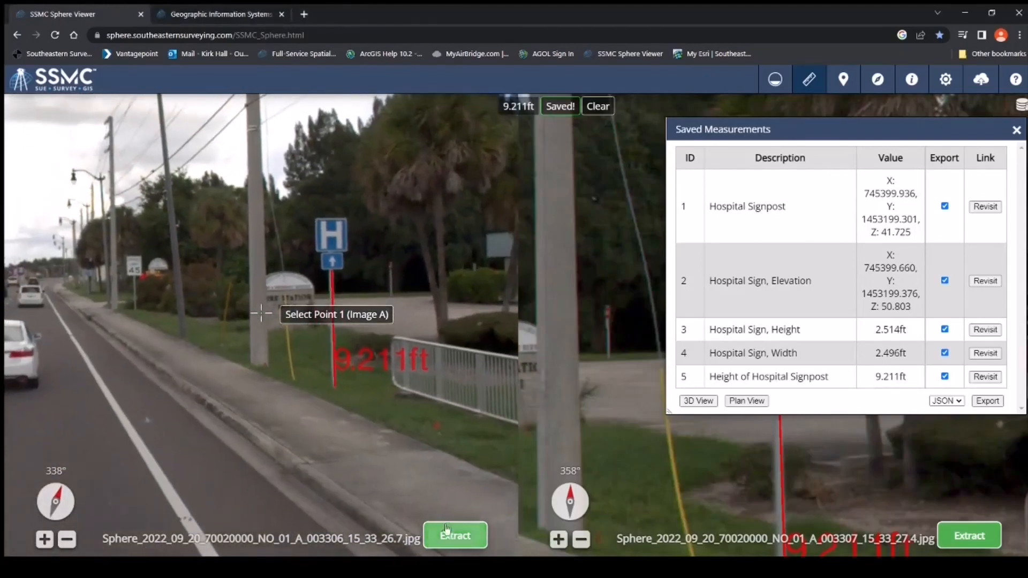
pyautogui.moveTo(285, 448); pyautogui.dragTo(336, 443)
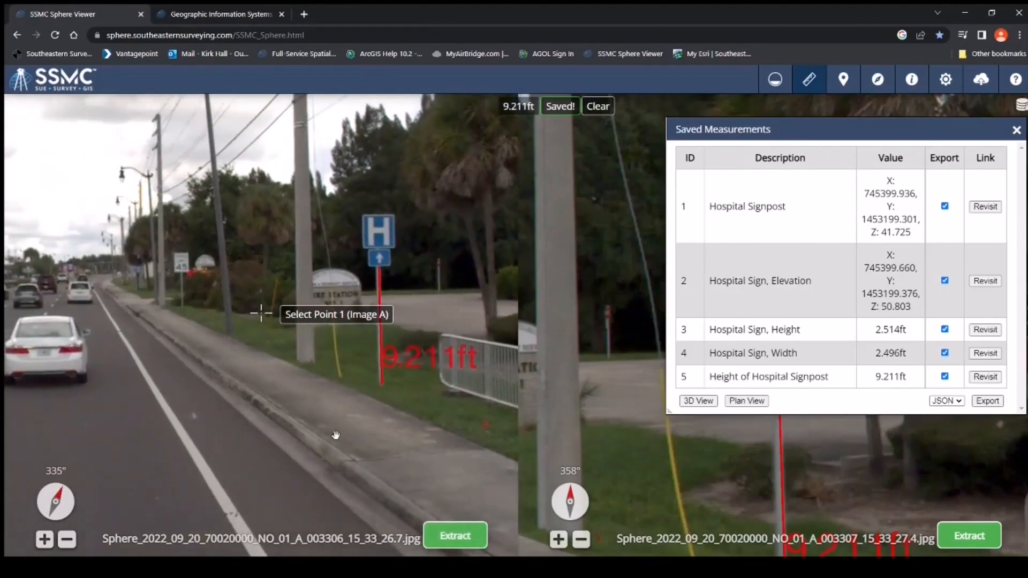
pyautogui.click(455, 536)
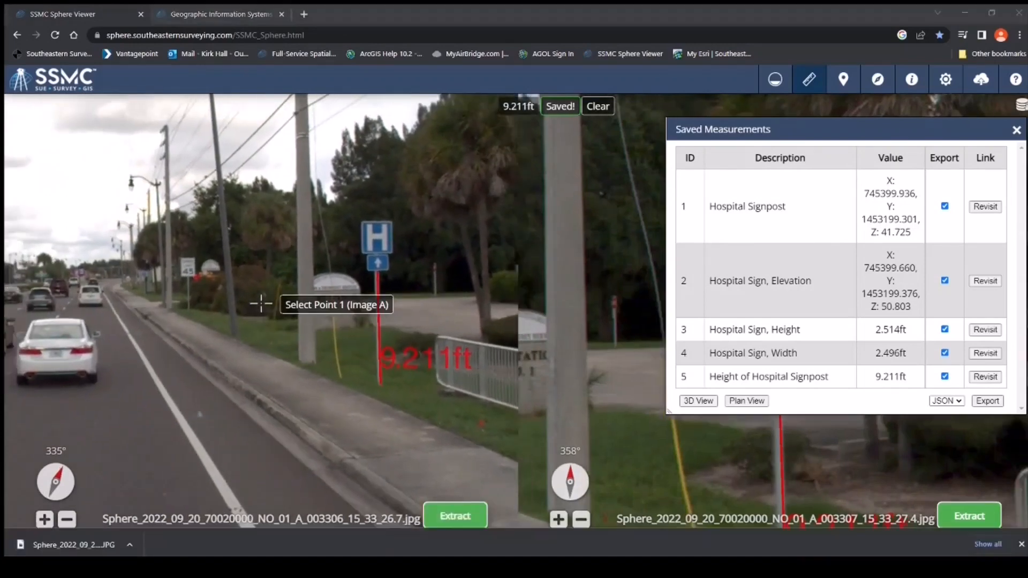